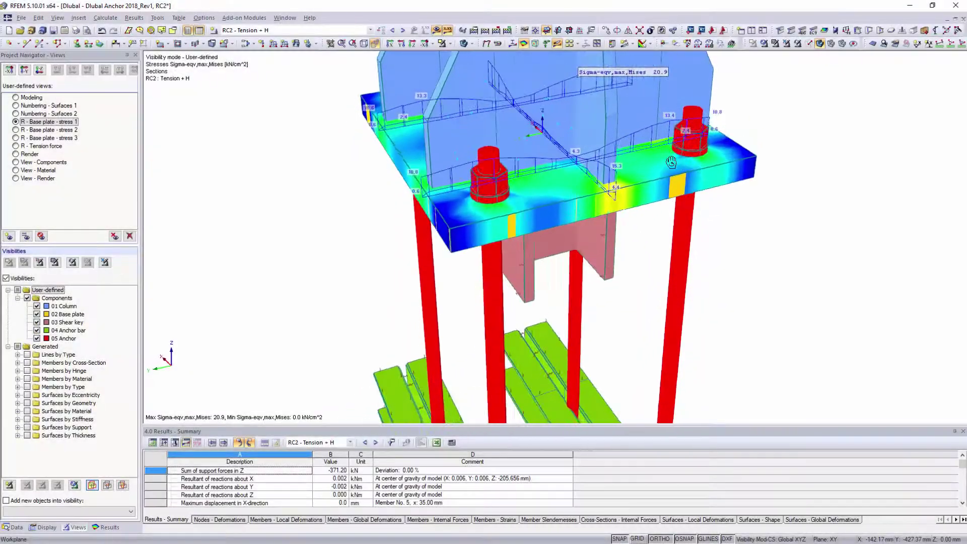
# Hide the 01 Column component in the base plate stress results.
pyautogui.keyDown('ctrl'); pyautogui.moveTo(567, 187); pyautogui.dragTo(554, 262, button='middle'); pyautogui.keyUp('ctrl')
pyautogui.click(37, 306)
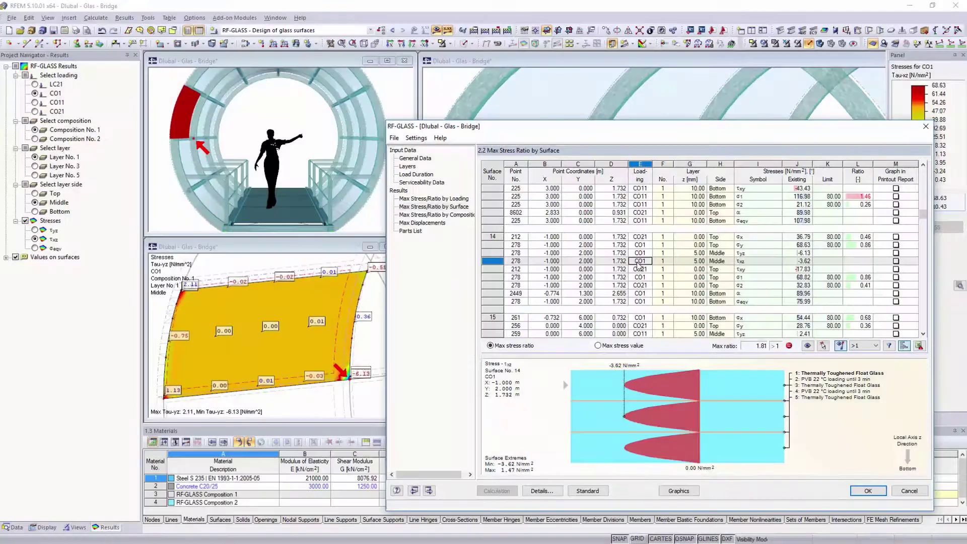
# Step through the stress results of glass surface 14 to examine each stress component's distribution.
pyautogui.click(638, 269)
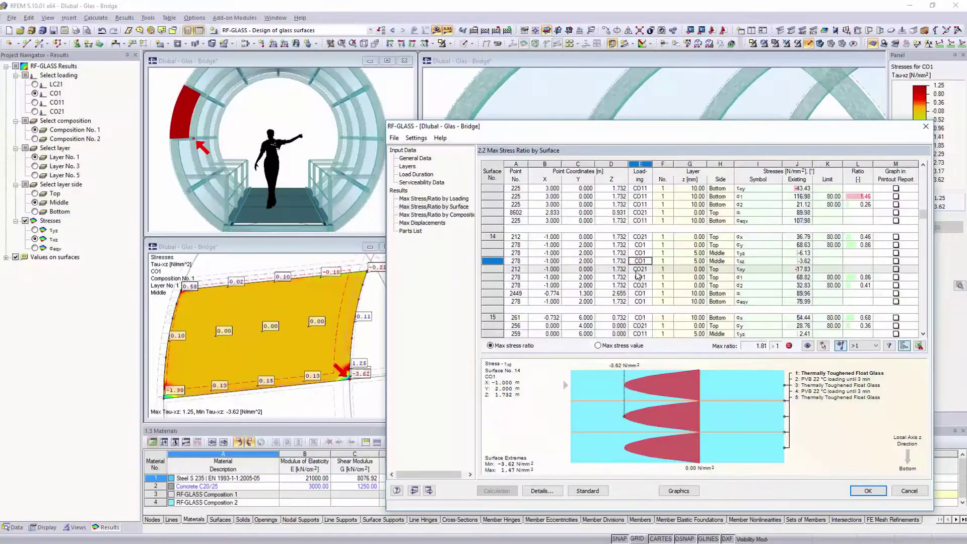
pyautogui.click(638, 277)
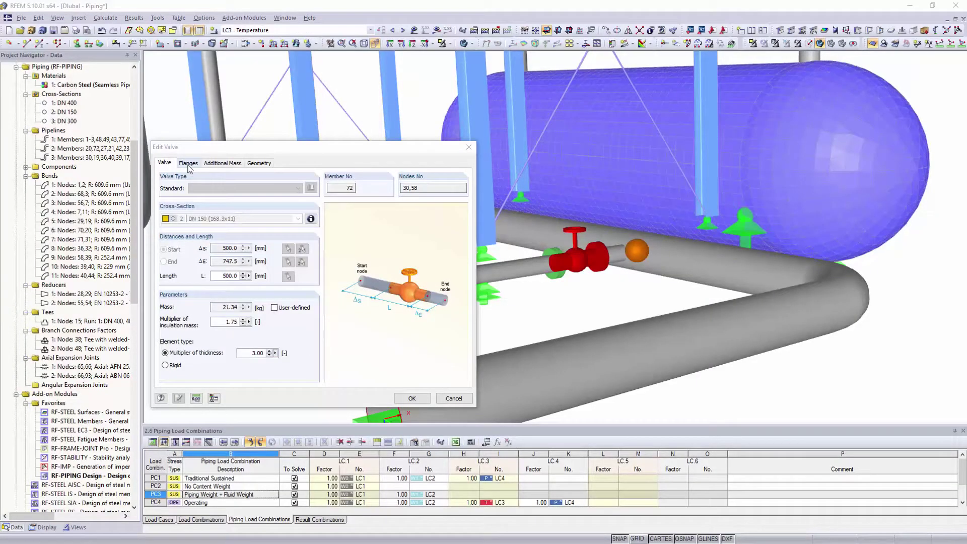
# Open the flange settings of the DN 150 pipe valve.
pyautogui.click(187, 164)
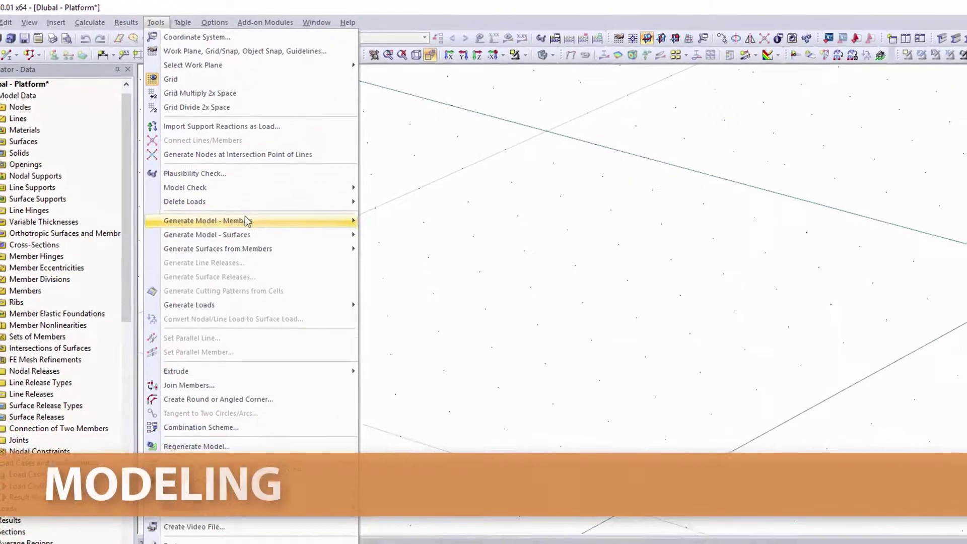
# Set up a generated member grid and assign the EN rolled I-section HE A 220 to the members running from A-C to B-D.
pyautogui.moveTo(247, 220)
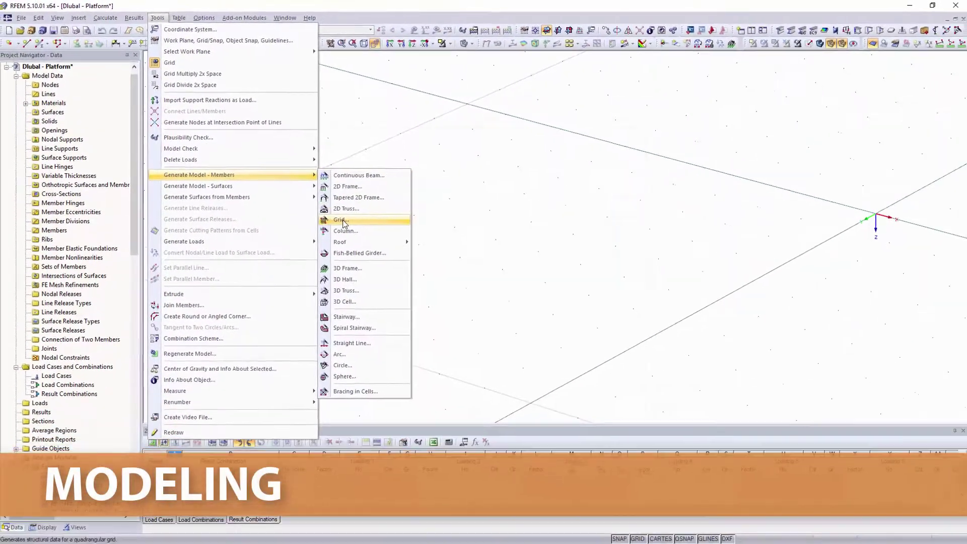
pyautogui.click(342, 220)
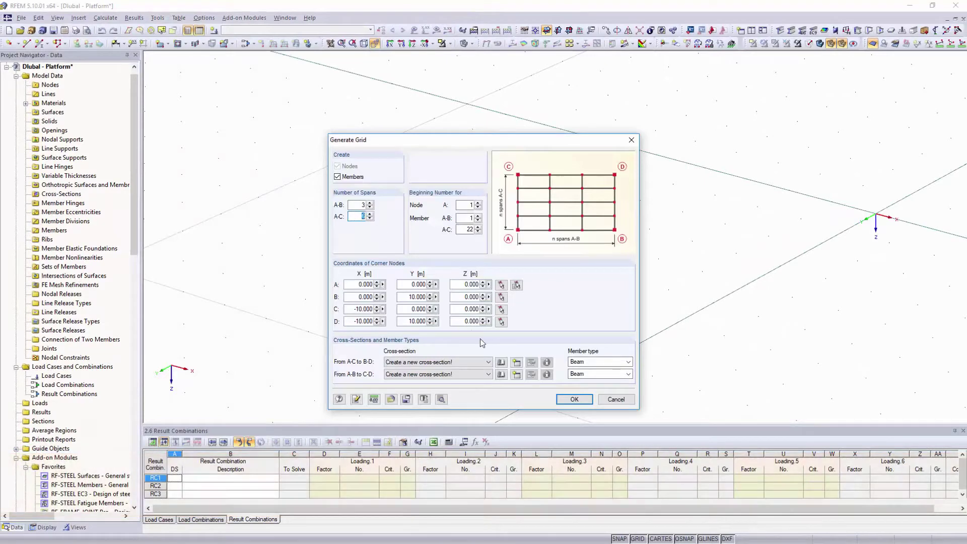
pyautogui.click(501, 363)
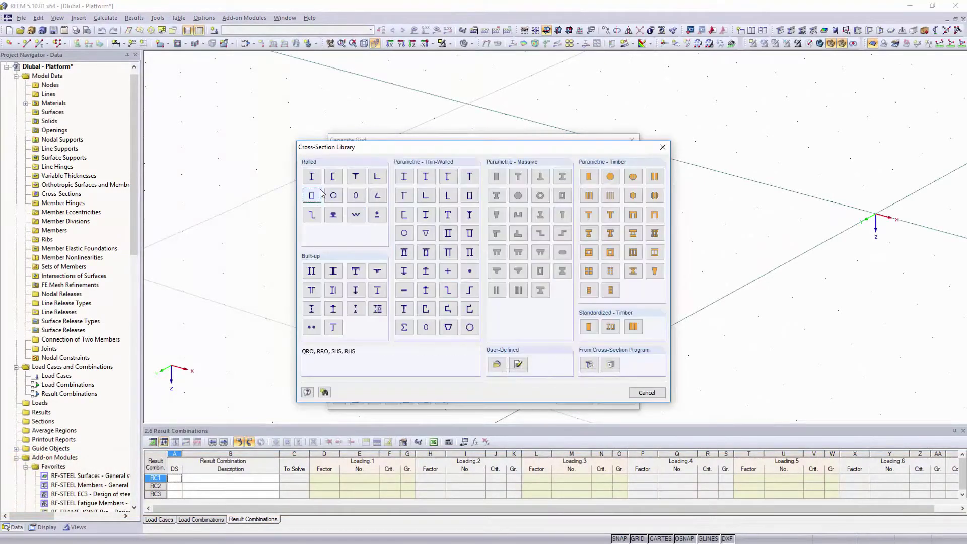
pyautogui.click(311, 176)
pyautogui.click(270, 258)
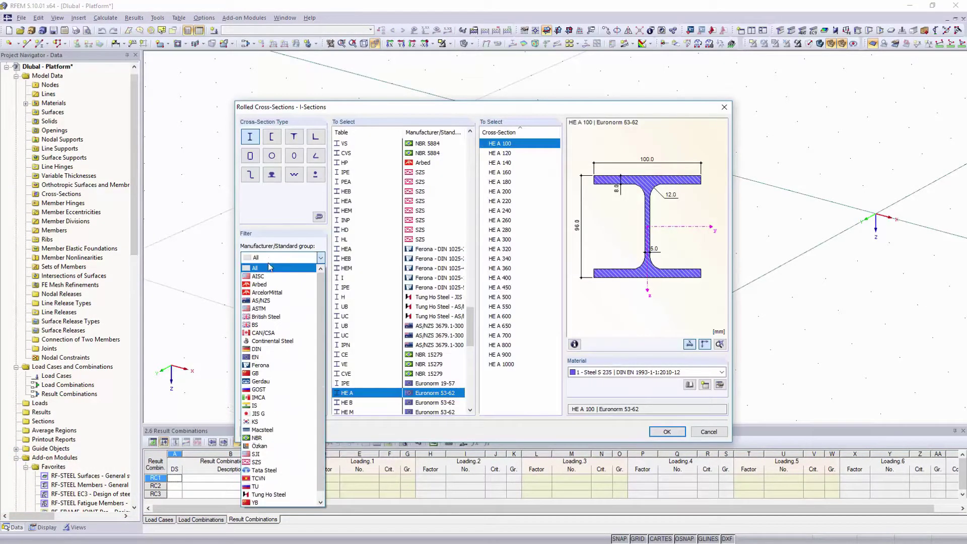
pyautogui.click(273, 357)
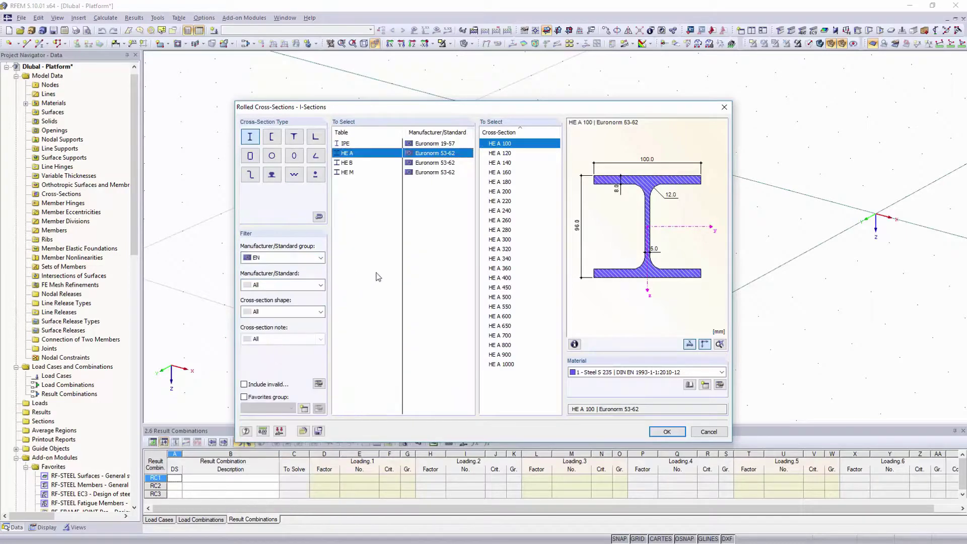
pyautogui.click(495, 201)
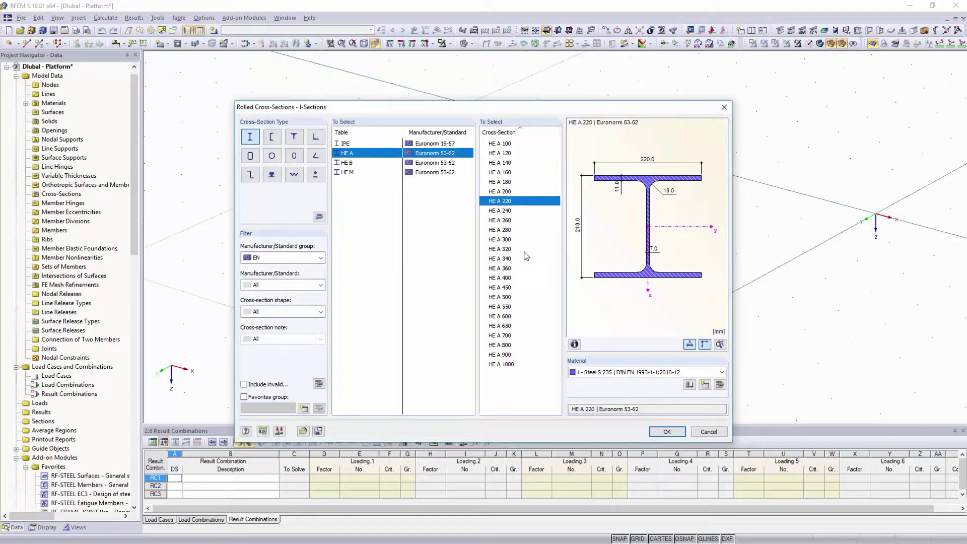
pyautogui.click(664, 432)
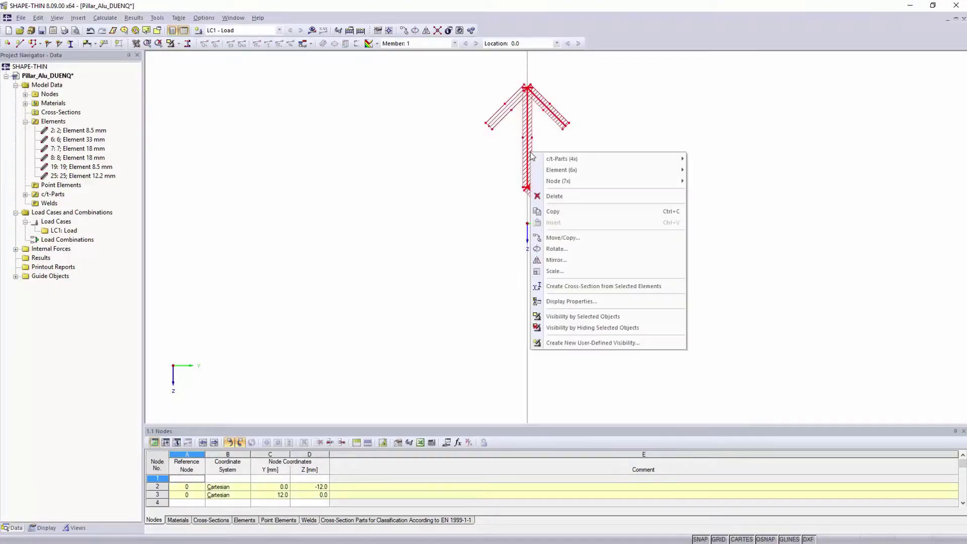
# Rotate and copy the selected arrow-shaped elements by 90° about the origin (Y 0, Z 0).
pyautogui.click(541, 242)
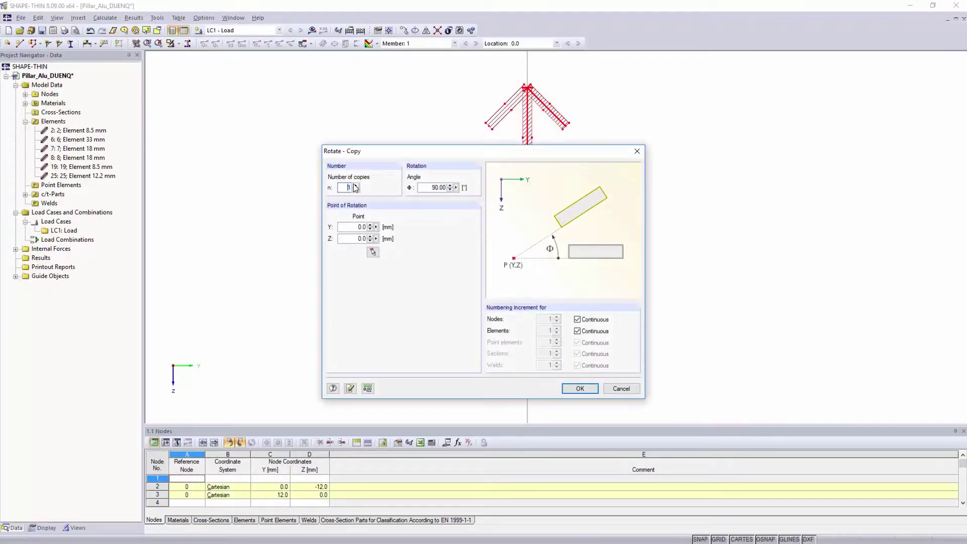
pyautogui.click(579, 389)
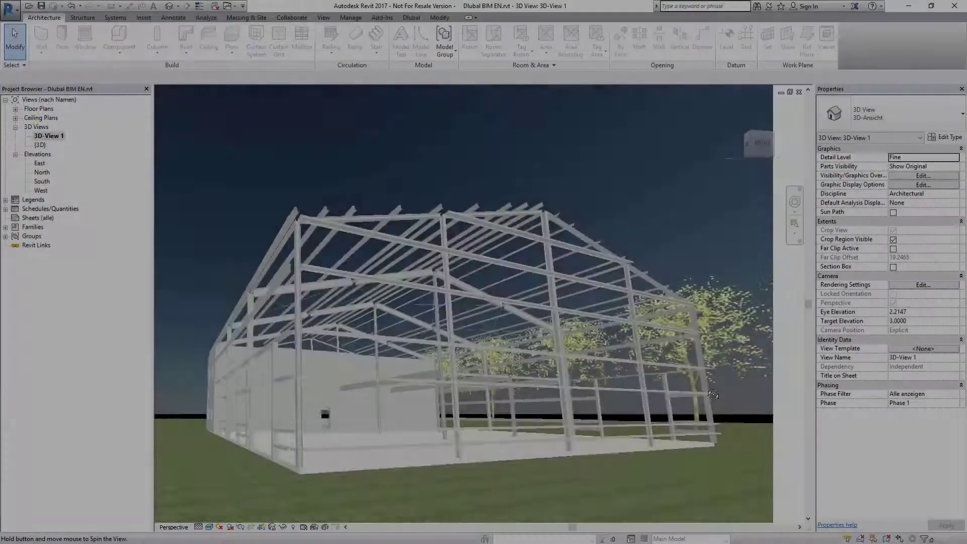
# Open the South elevation and export the Revit model to RFEM, updating the existing structure.
pyautogui.keyDown('shift'); pyautogui.moveTo(705, 383); pyautogui.dragTo(729, 397, button='middle'); pyautogui.keyUp('shift')
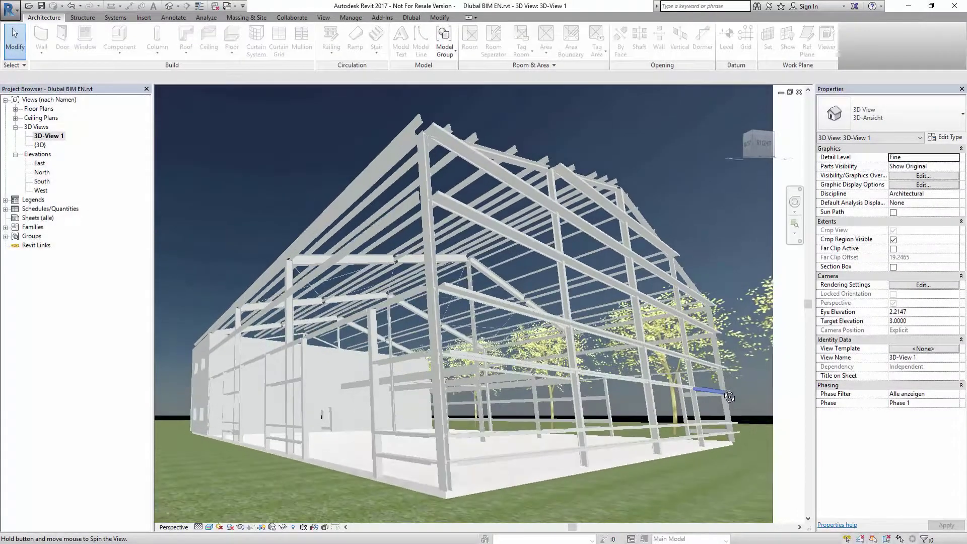
pyautogui.doubleClick(39, 182)
pyautogui.click(411, 17)
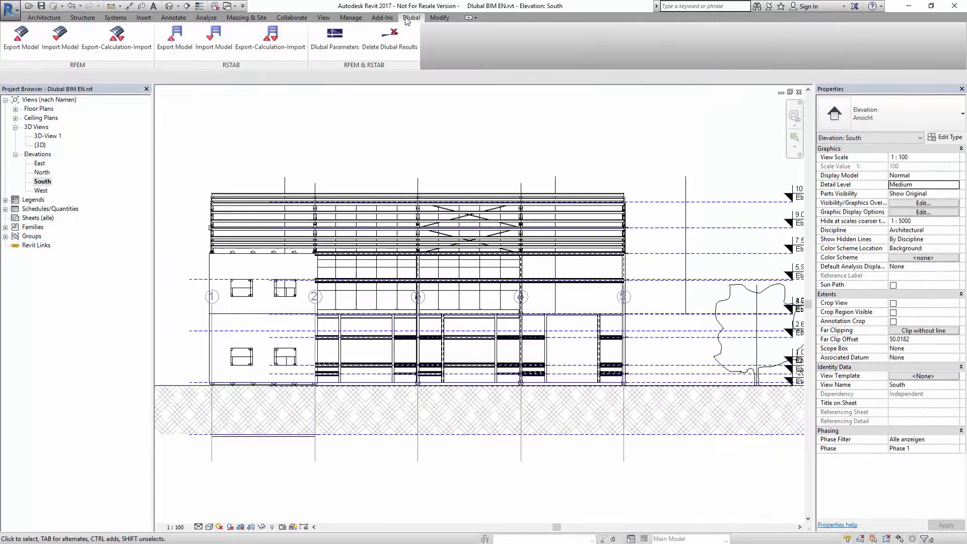
pyautogui.click(22, 40)
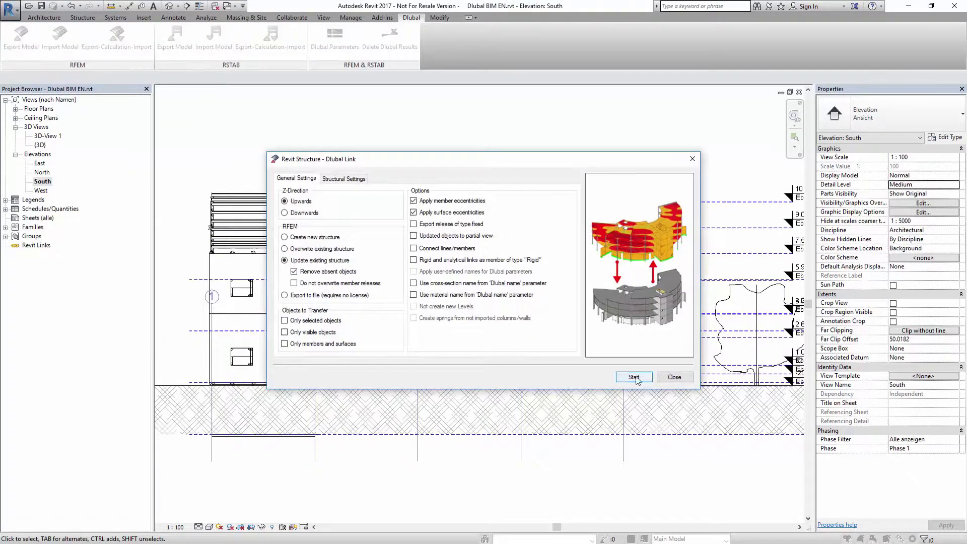
pyautogui.click(634, 378)
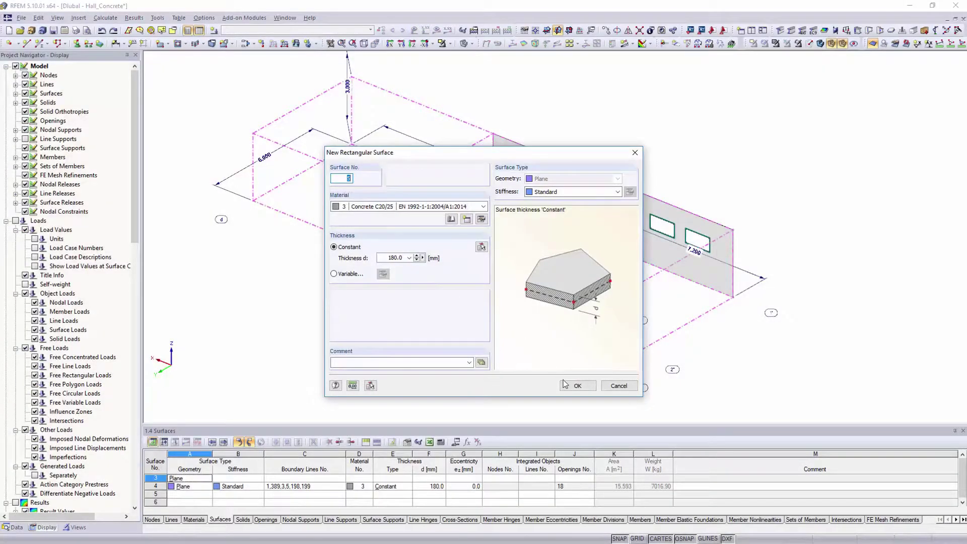
# Draw a 180 mm thick Concrete C20/25 wall across the building's open end, and copy the long window wall to the opposite side.
pyautogui.click(578, 385)
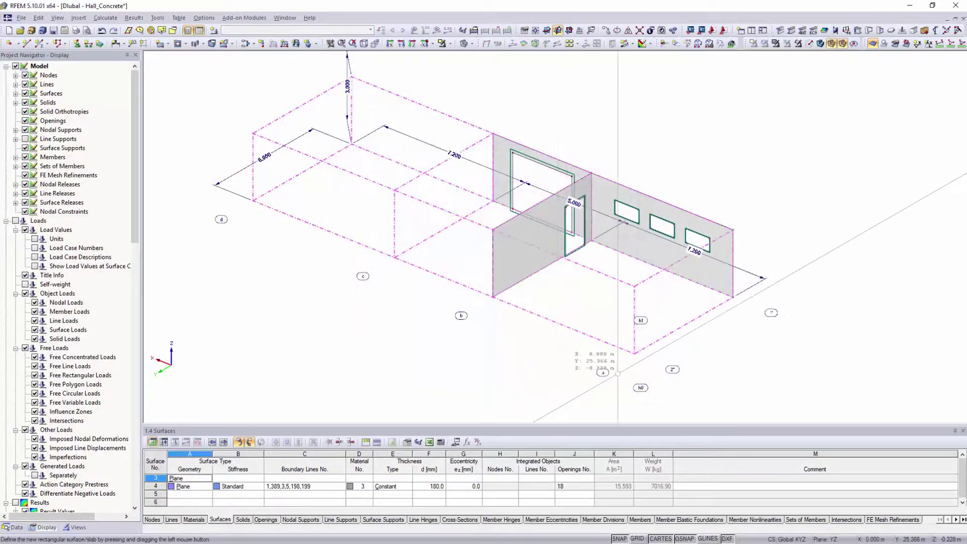
pyautogui.moveTo(634, 353); pyautogui.dragTo(734, 229)
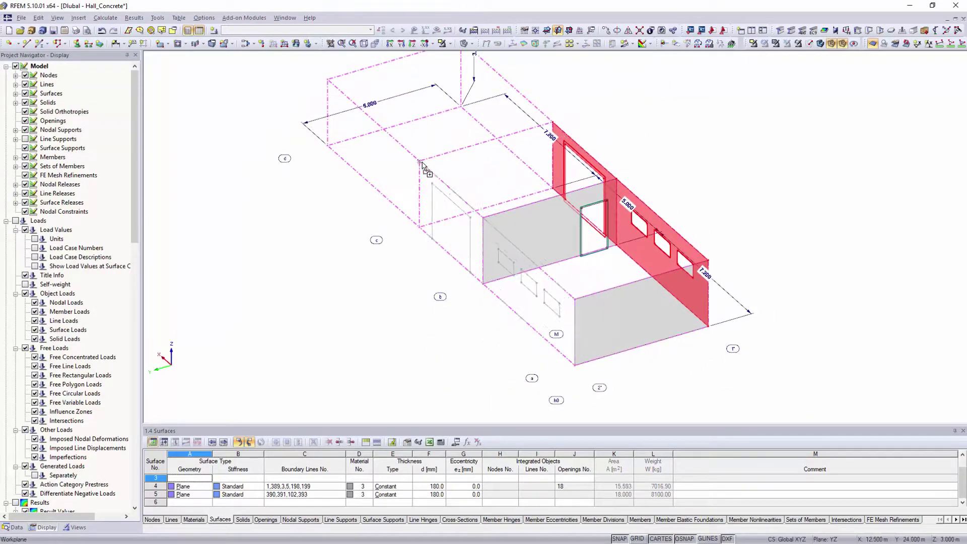
pyautogui.click(498, 146)
# Mirror the window walls between grid lines a and b, including their openings.
pyautogui.moveTo(528, 154); pyautogui.dragTo(754, 335)
pyautogui.rightClick(711, 305)
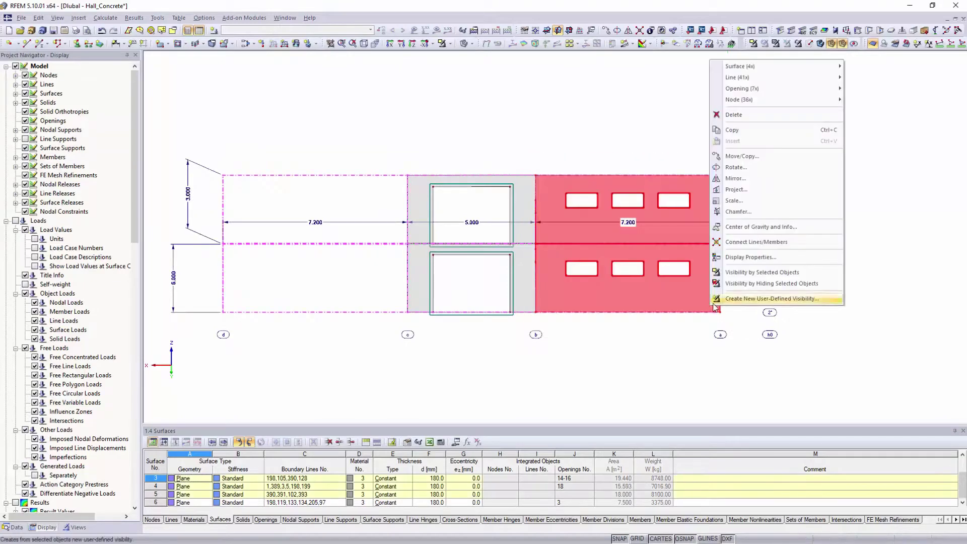
pyautogui.click(721, 179)
pyautogui.click(583, 389)
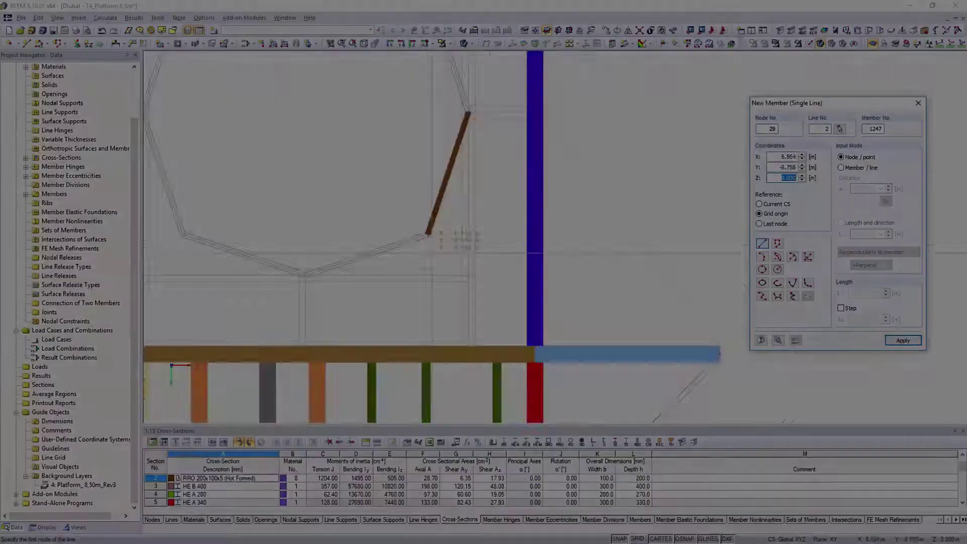
# Draw consecutive single members with cross-section RRO 200x100x5 along the polygonal ring of the background drawing.
pyautogui.click(428, 234)
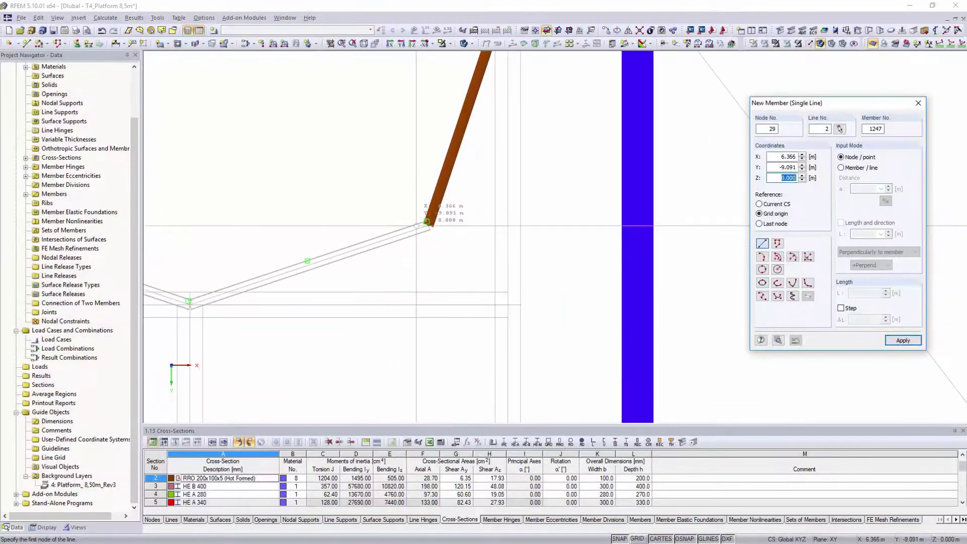
pyautogui.scroll(5, 302, 275)
pyautogui.click(188, 299)
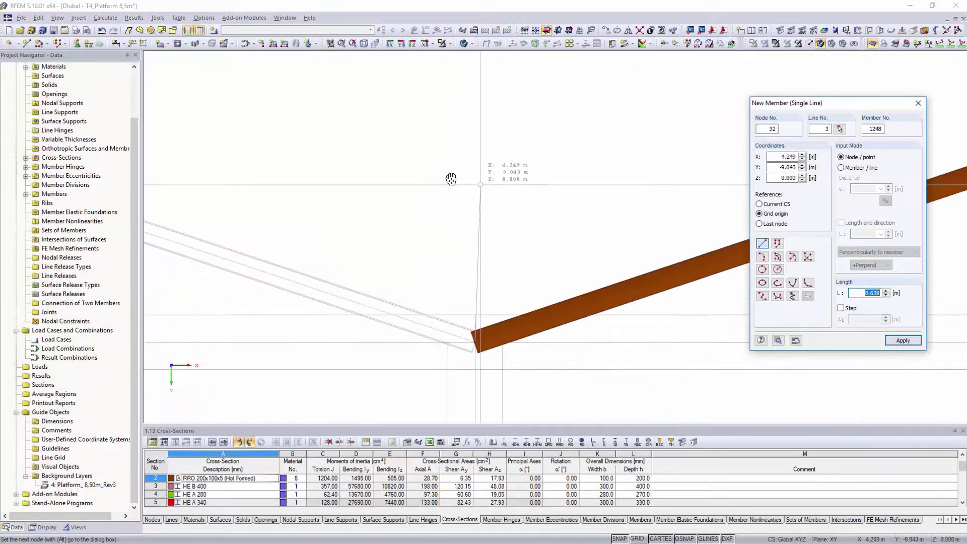
pyautogui.click(304, 301)
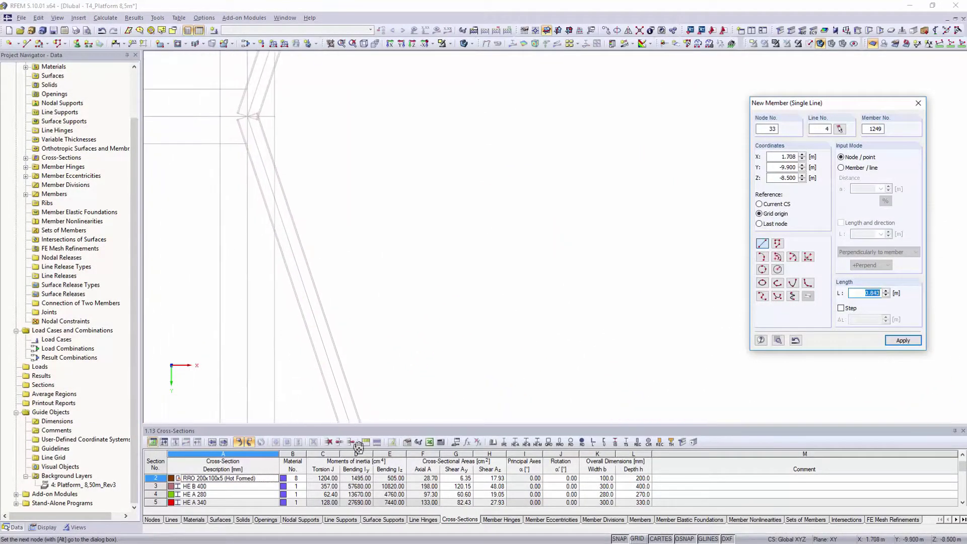
pyautogui.click(248, 115)
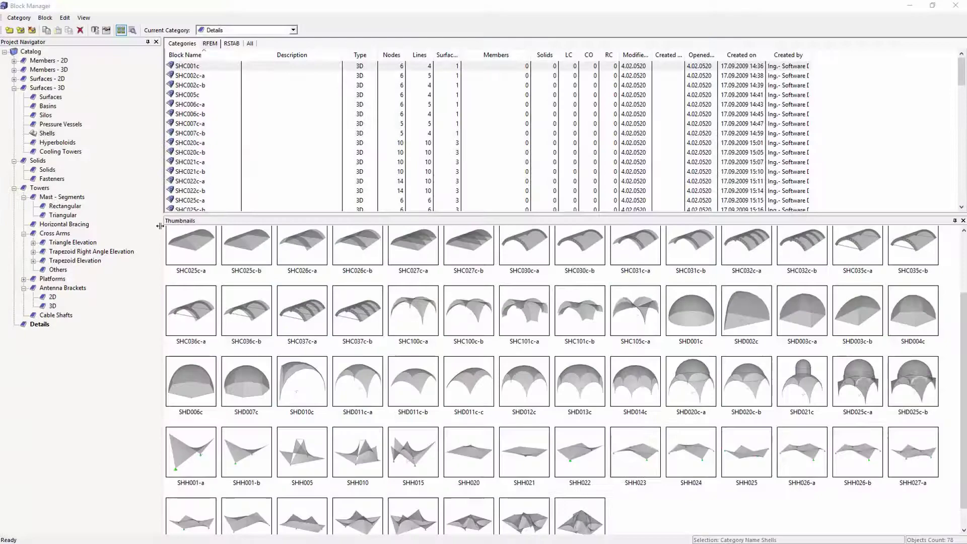
# Choose the 4-Anchor-Column block with 90° shear key from the Details category and set its base plate y dimension to 400 mm.
pyautogui.click(40, 324)
pyautogui.click(175, 254)
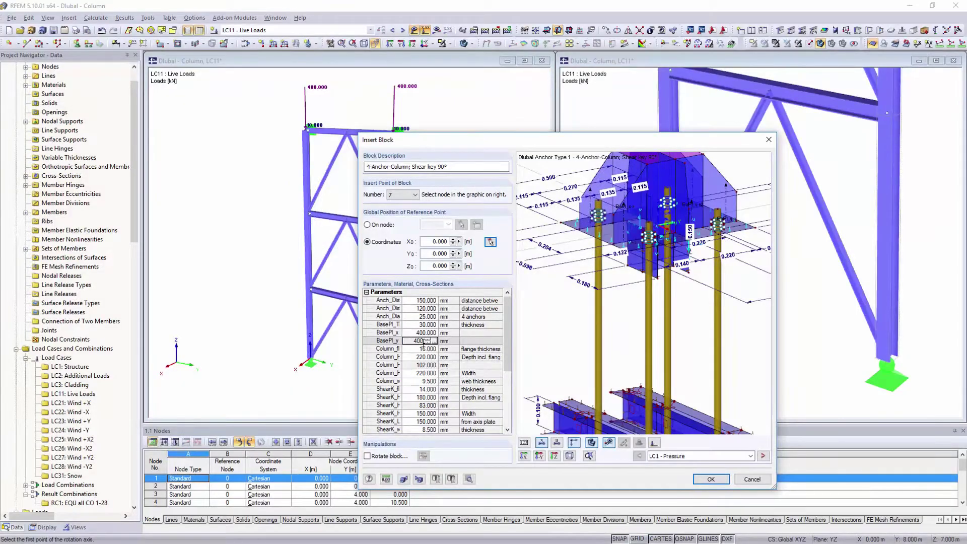
pyautogui.press('Return')
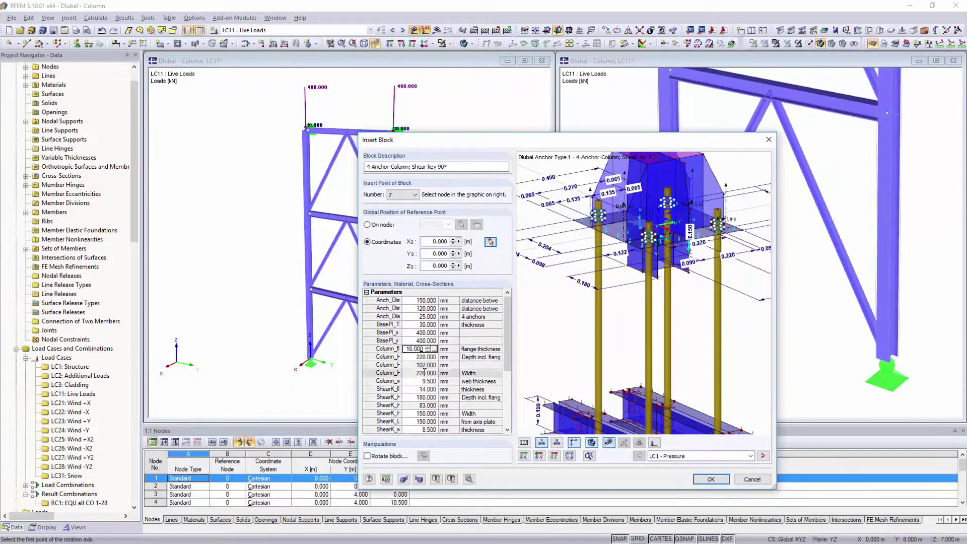
pyautogui.click(427, 421)
pyautogui.click(418, 429)
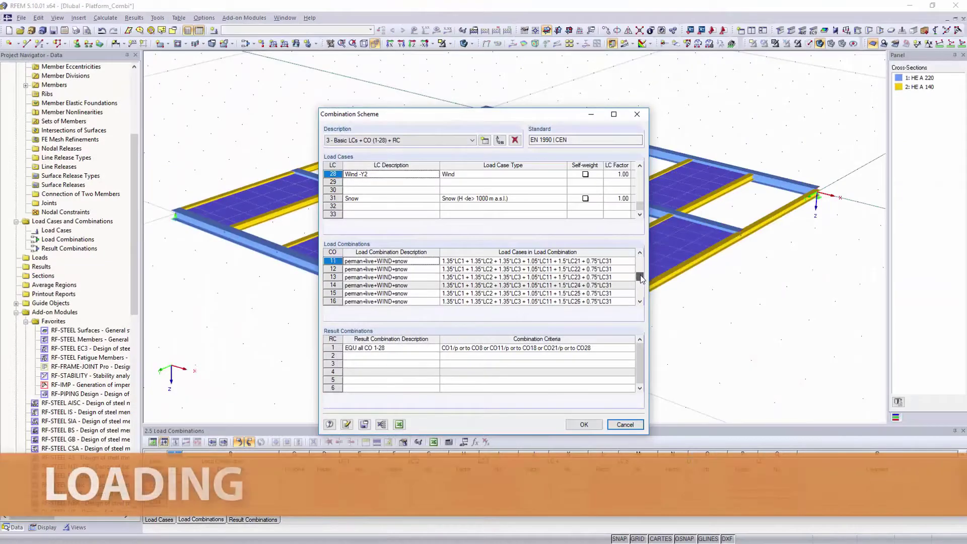
# Apply the combination scheme "3 - Basic LCs + CO (1-28) + RC" to the platform model.
pyautogui.scroll(-1, 639, 272)
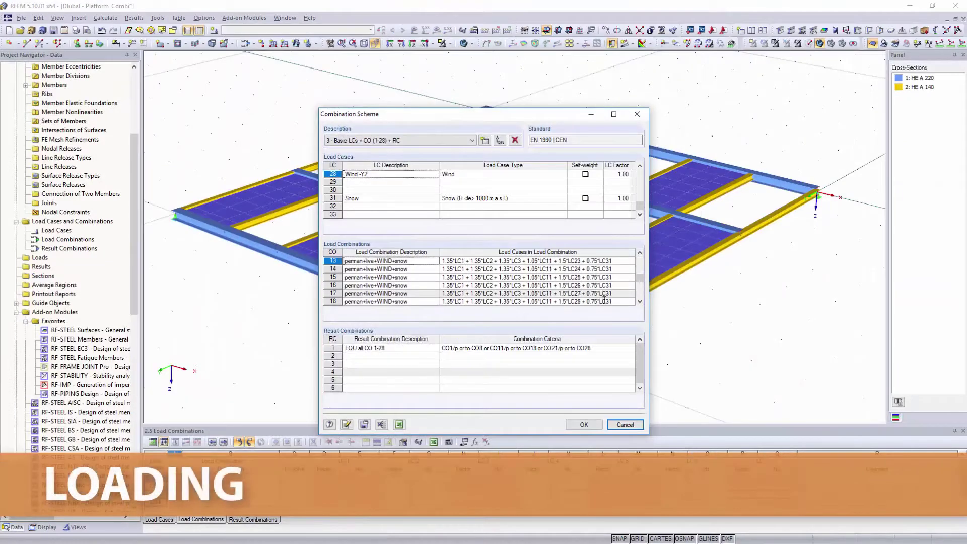
pyautogui.click(347, 424)
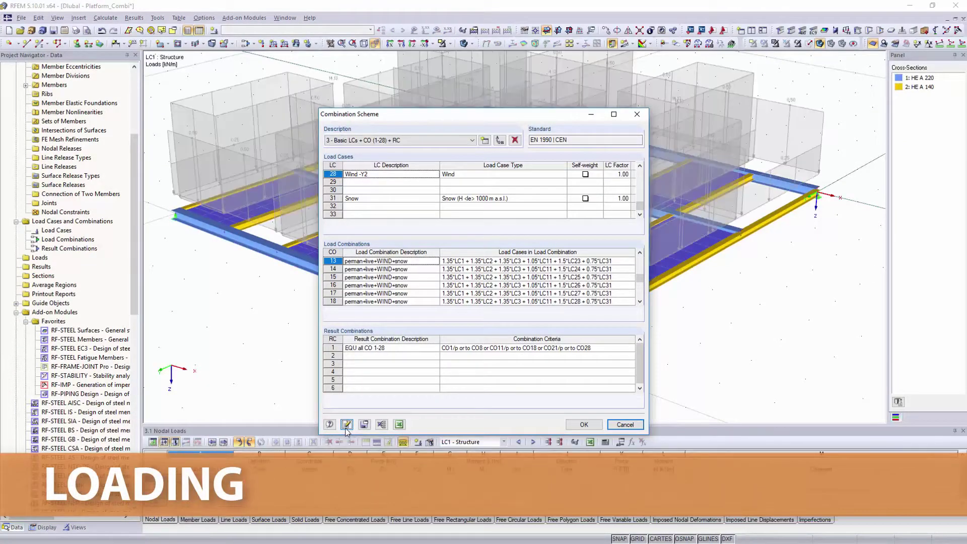
pyautogui.click(583, 424)
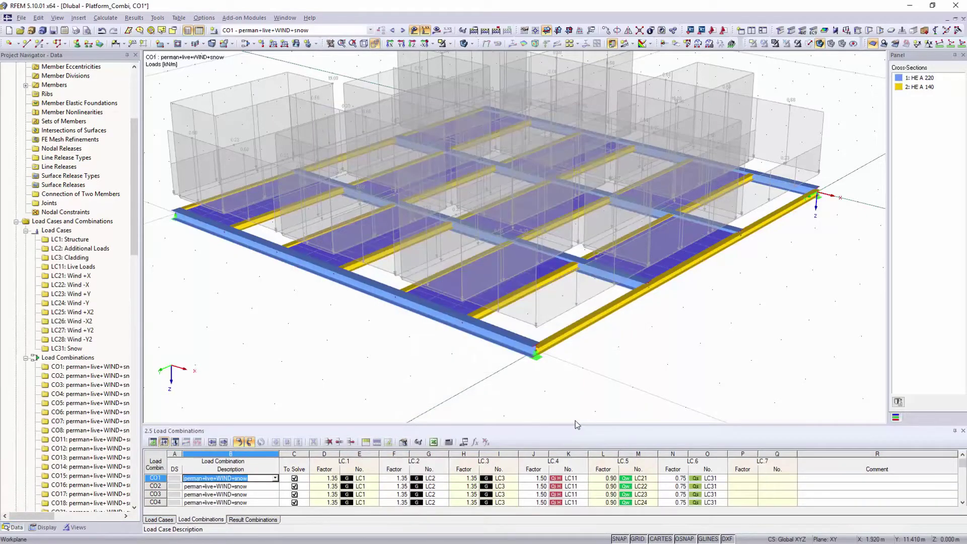
# Keep standard EN 1990 with national annex CEN and enable automatic creation of load combinations in the model's general data.
pyautogui.click(541, 271)
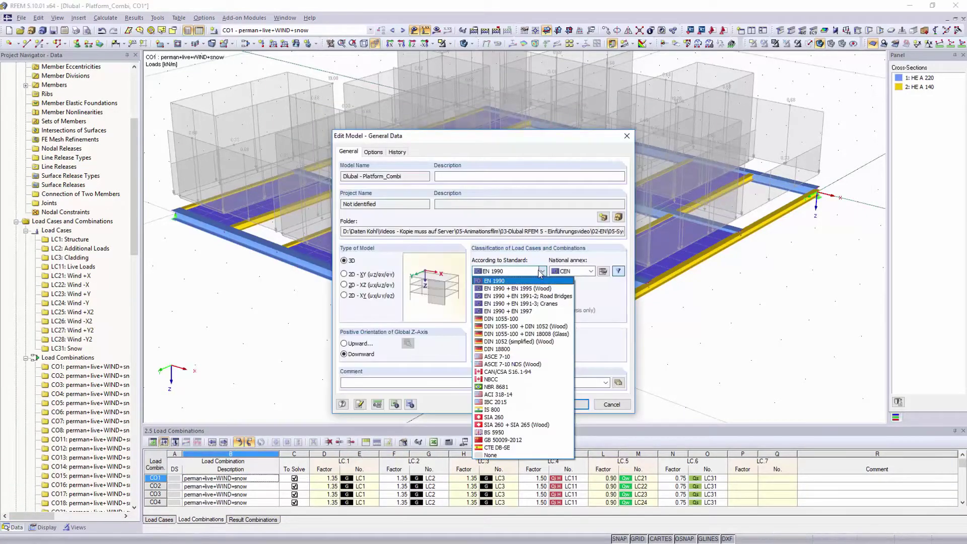
pyautogui.click(541, 272)
pyautogui.click(588, 272)
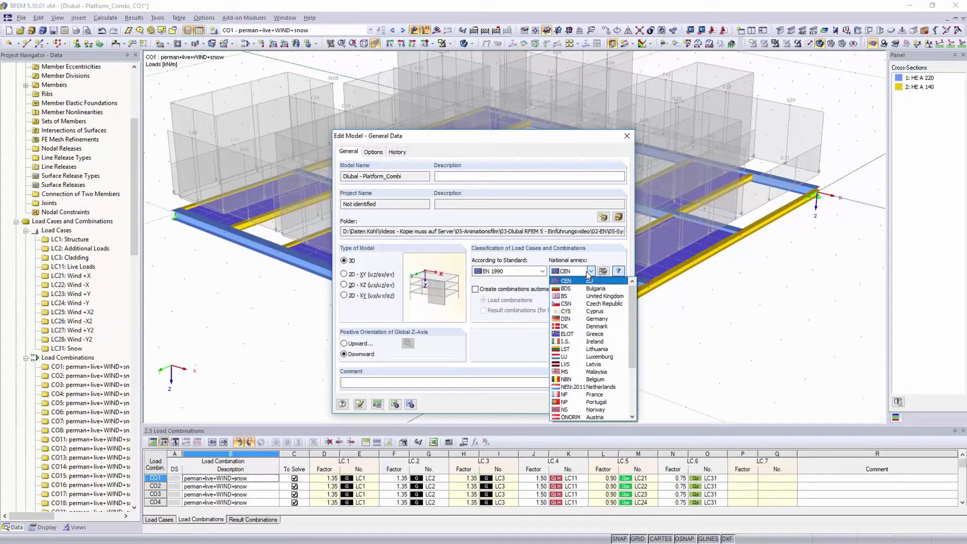
pyautogui.click(588, 273)
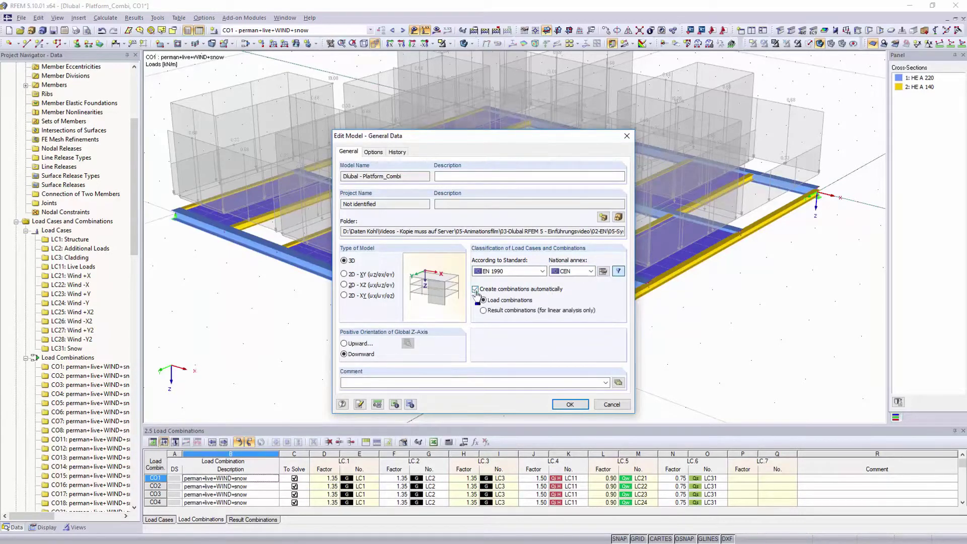
pyautogui.click(568, 404)
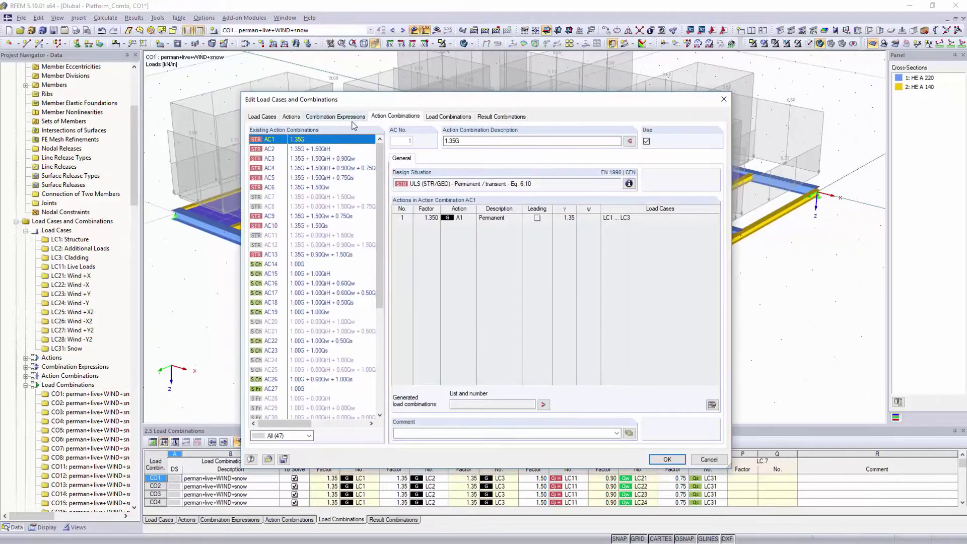
# Examine action combinations AC2 to AC4 and the method of analysis for load combination CO101.
pyautogui.click(327, 150)
pyautogui.click(326, 159)
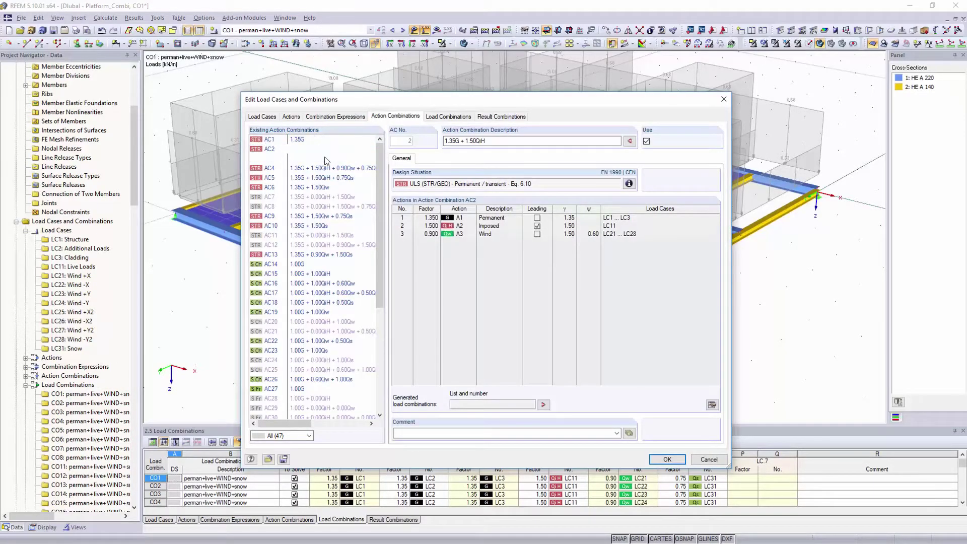
pyautogui.click(326, 168)
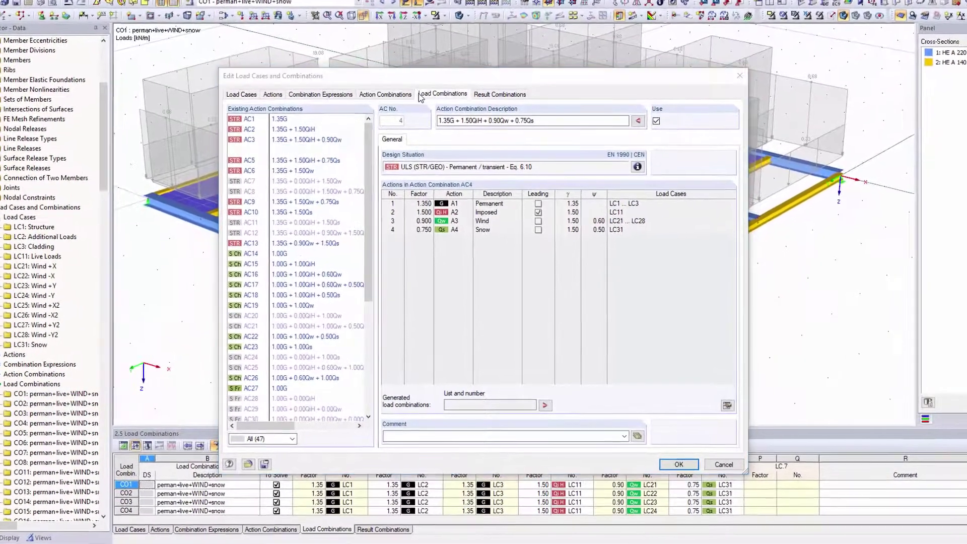
pyautogui.click(420, 96)
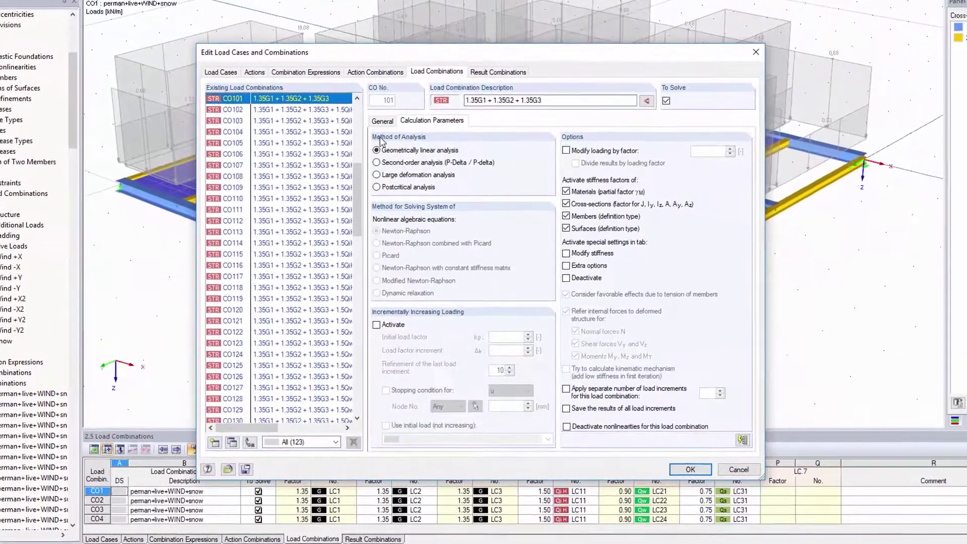
pyautogui.click(387, 178)
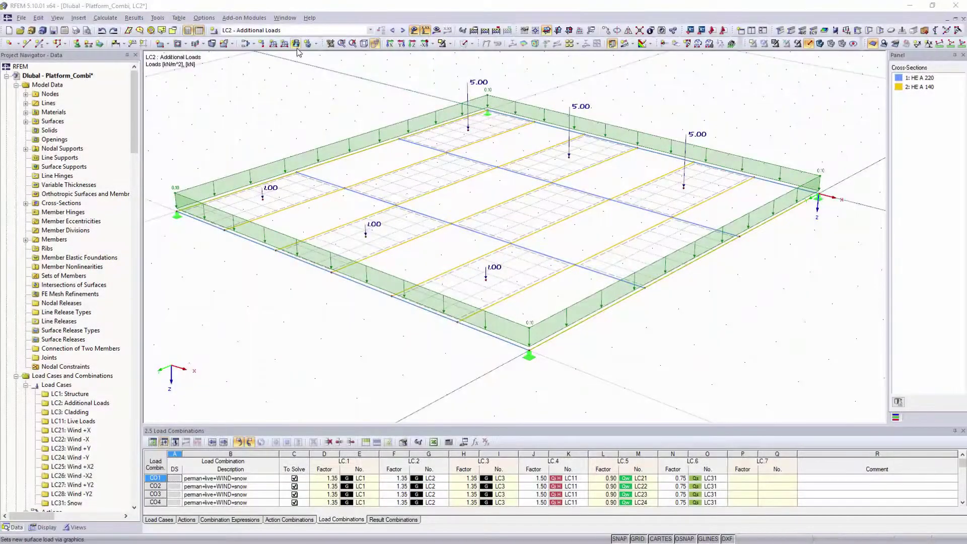
# Apply a uniform surface load of 0.25 kN/m² in global ZL direction to three platform surfaces in load case LC2.
pyautogui.click(296, 43)
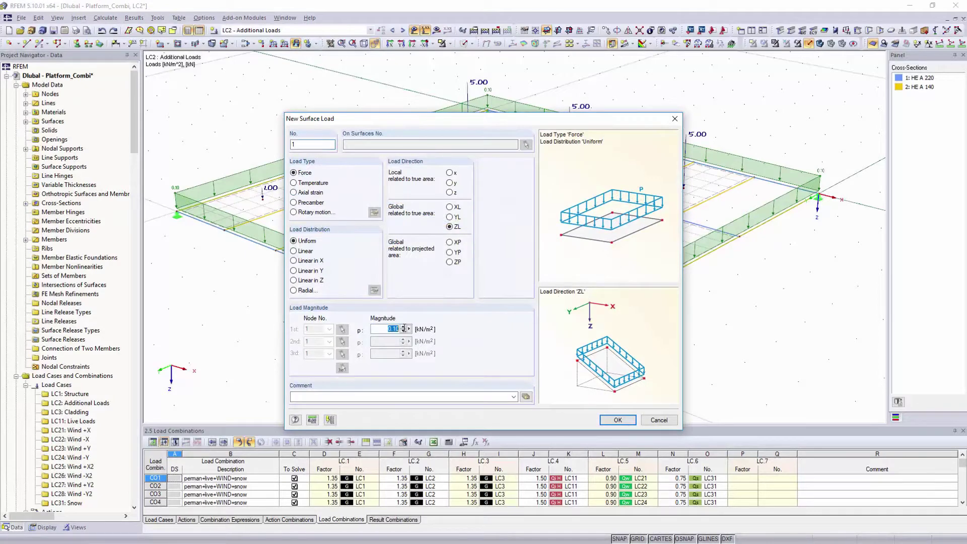
pyautogui.click(615, 420)
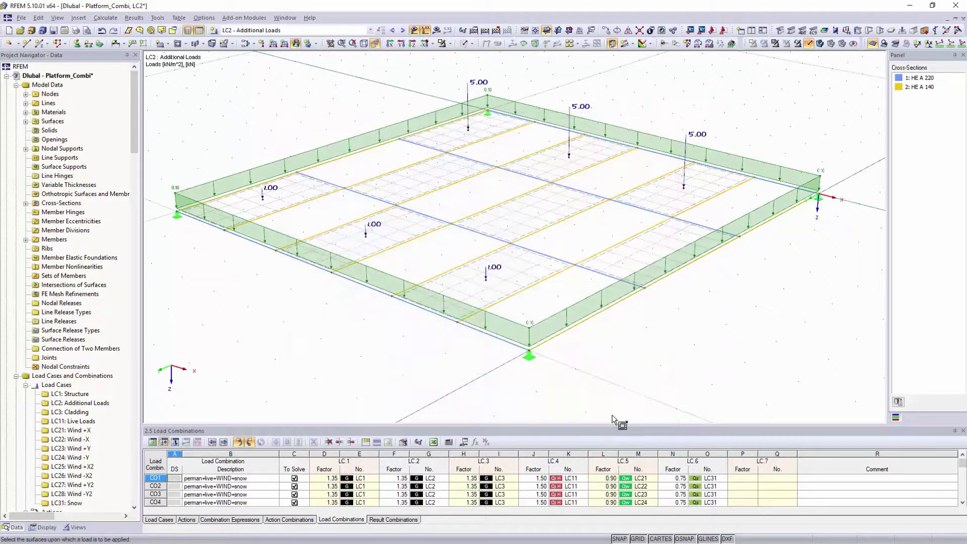
pyautogui.click(431, 191)
pyautogui.click(486, 232)
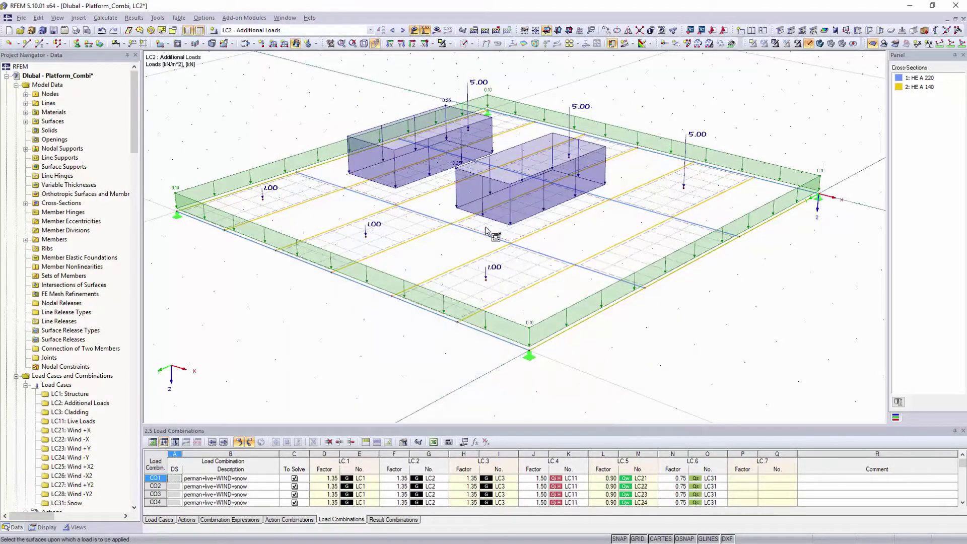
pyautogui.click(582, 263)
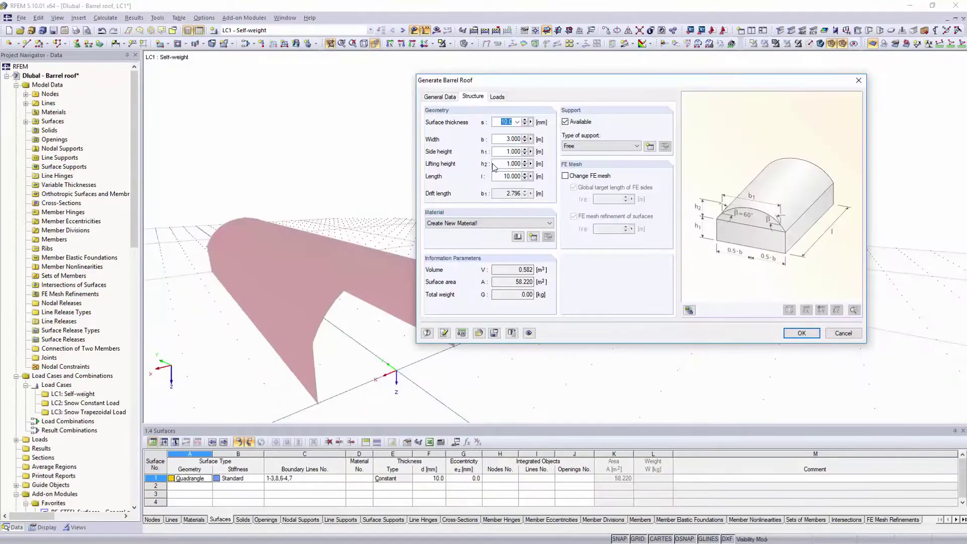
# Generate the barrel roof with material Steel S 235, hinged support (YYY NNY), and self-weight, uniform and trapezoidal snow loads.
pyautogui.click(518, 236)
pyautogui.doubleClick(583, 84)
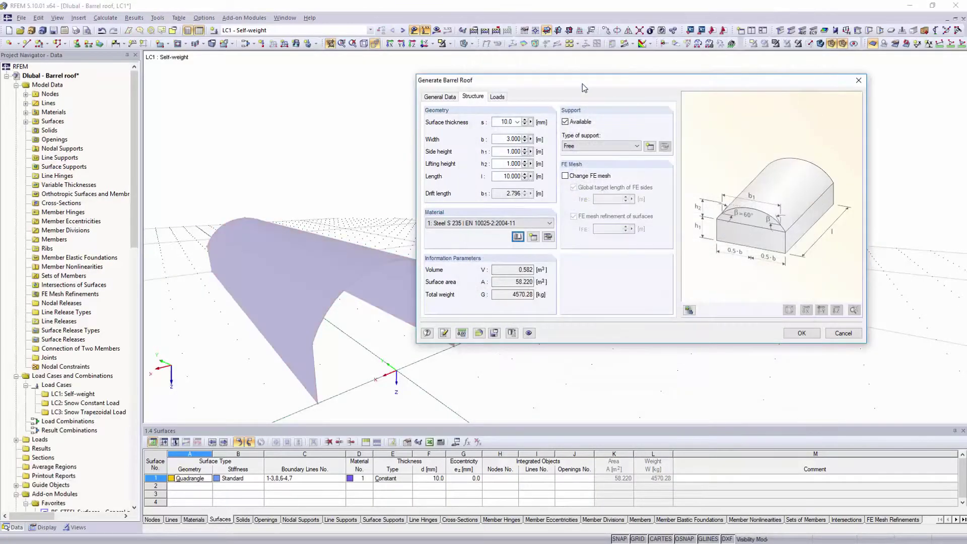
pyautogui.click(616, 144)
pyautogui.click(598, 152)
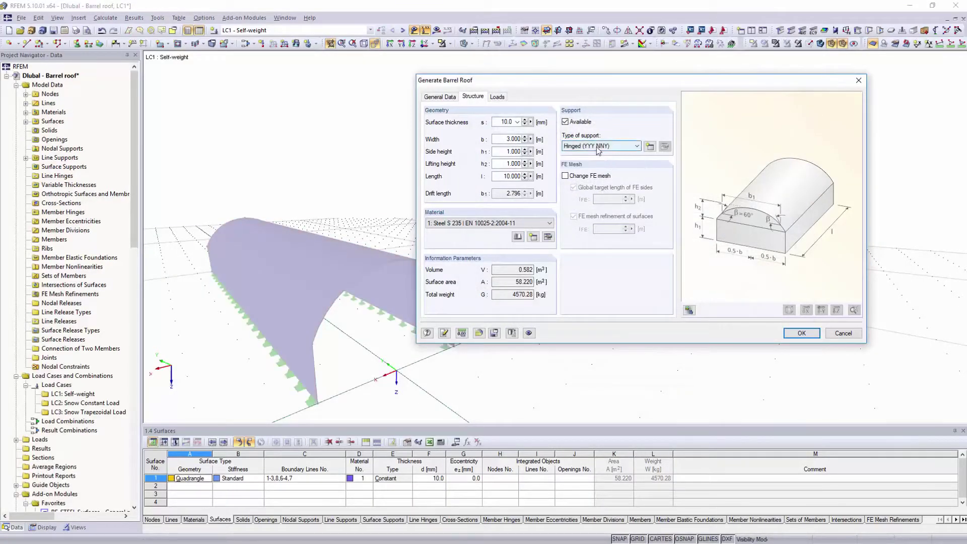
pyautogui.click(497, 96)
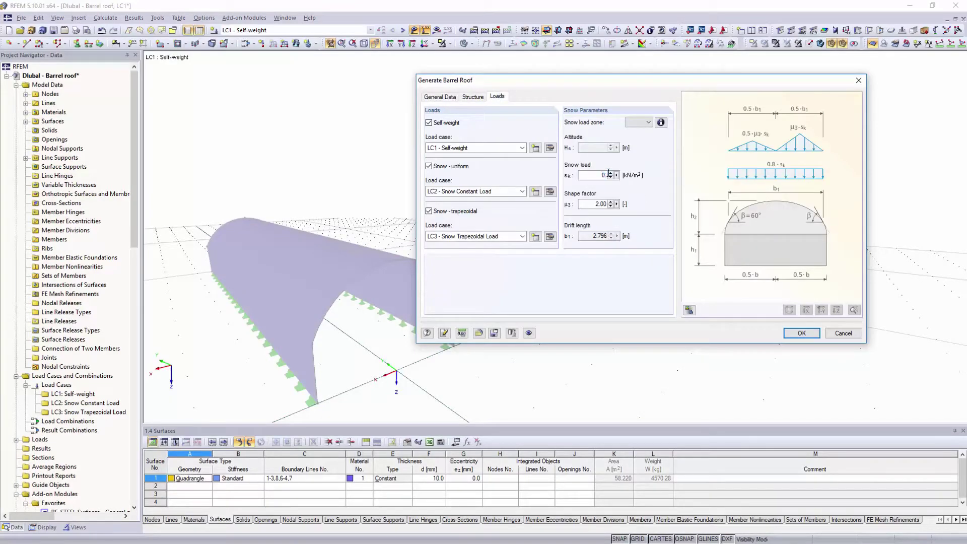
pyautogui.click(795, 332)
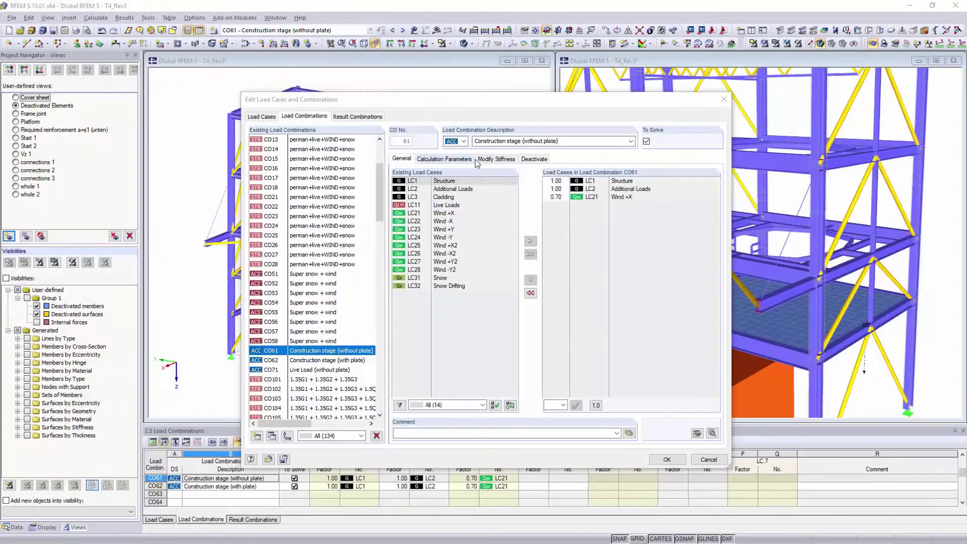
# Deactivate the Group 1 members and surface 1 for load combination CO61, Construction stage (without plate).
pyautogui.click(527, 159)
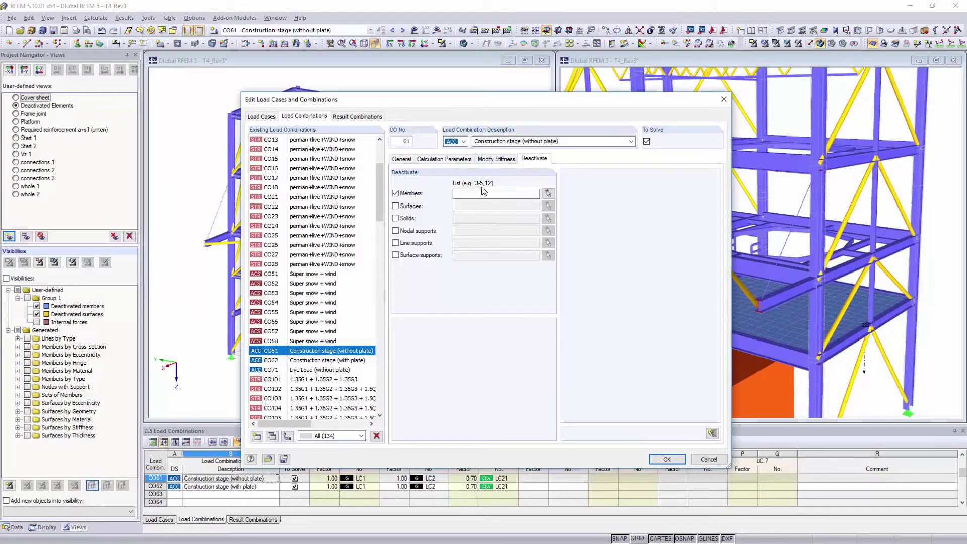
pyautogui.click(546, 193)
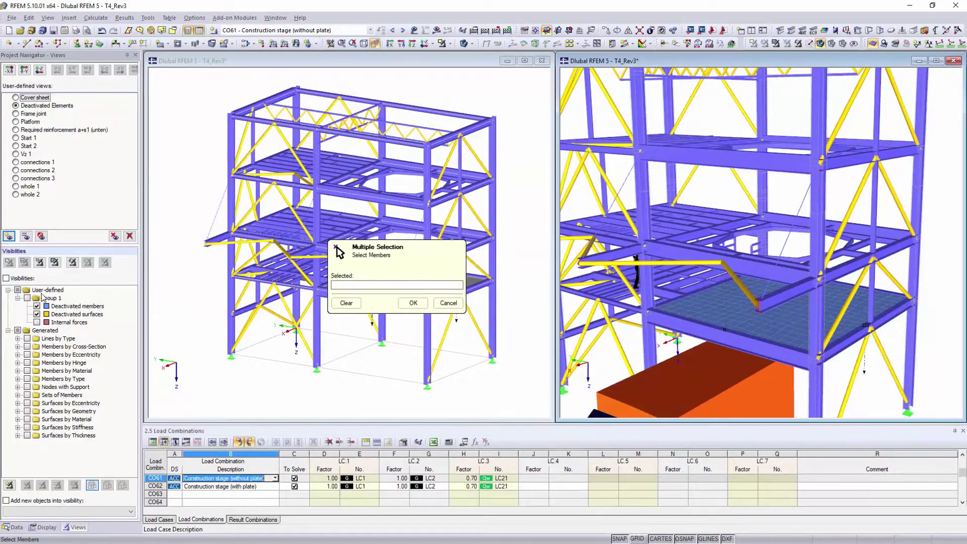
pyautogui.click(28, 298)
pyautogui.moveTo(629, 116); pyautogui.dragTo(946, 300)
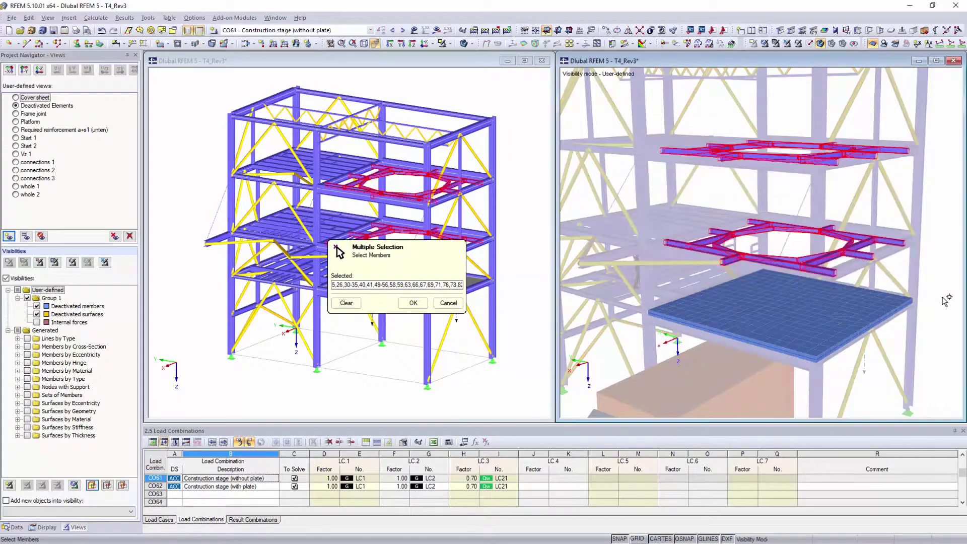
pyautogui.click(400, 303)
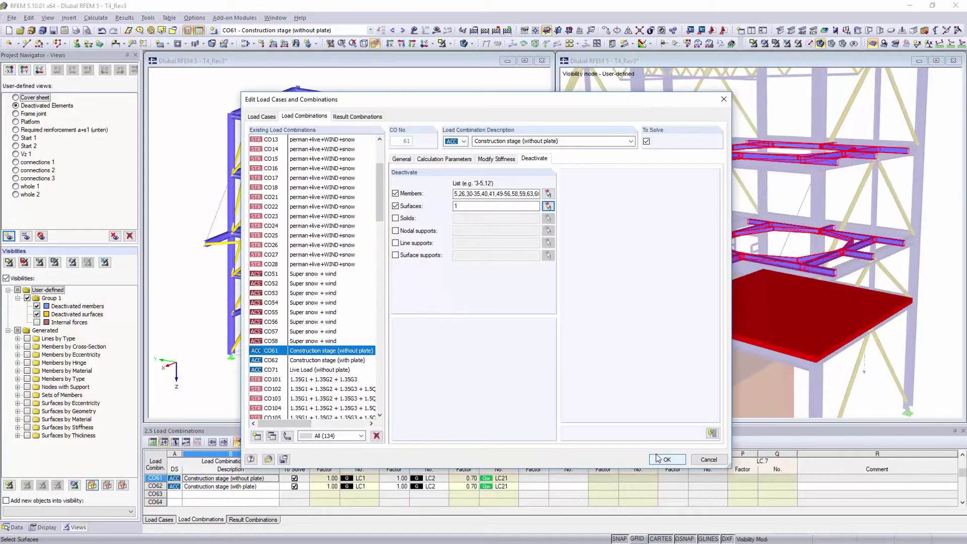
pyautogui.click(663, 459)
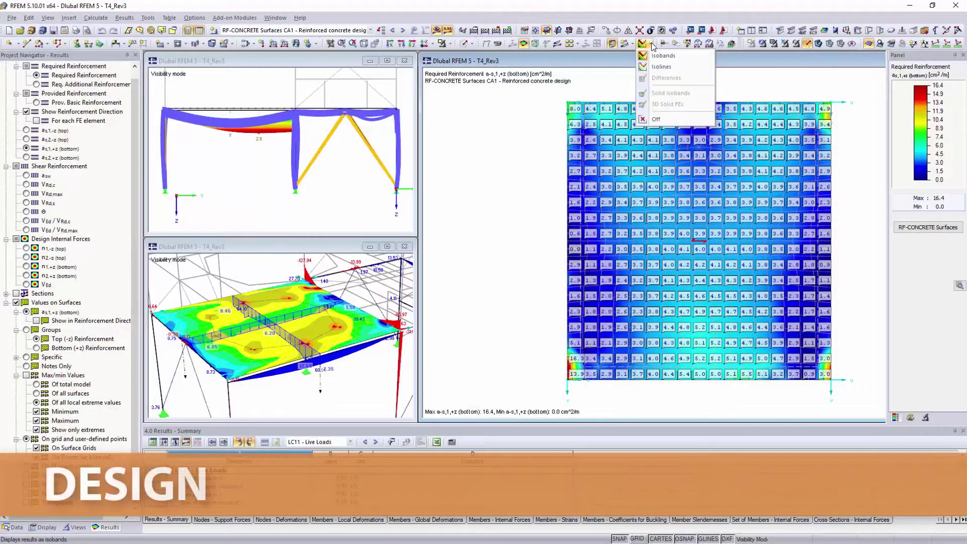
# Display the required slab reinforcement as isolines and plot basic internal forces mx and my in section 11's result diagrams.
pyautogui.click(661, 67)
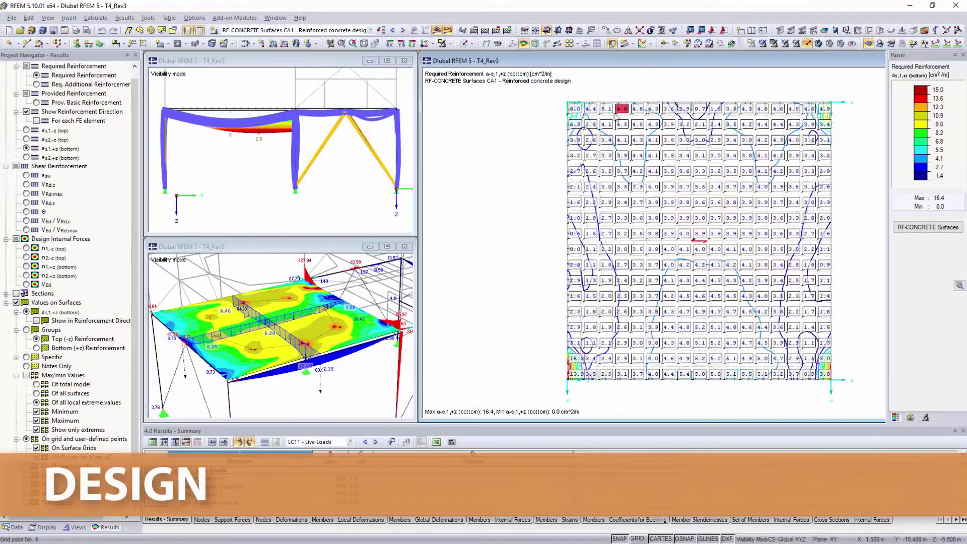
pyautogui.rightClick(325, 389)
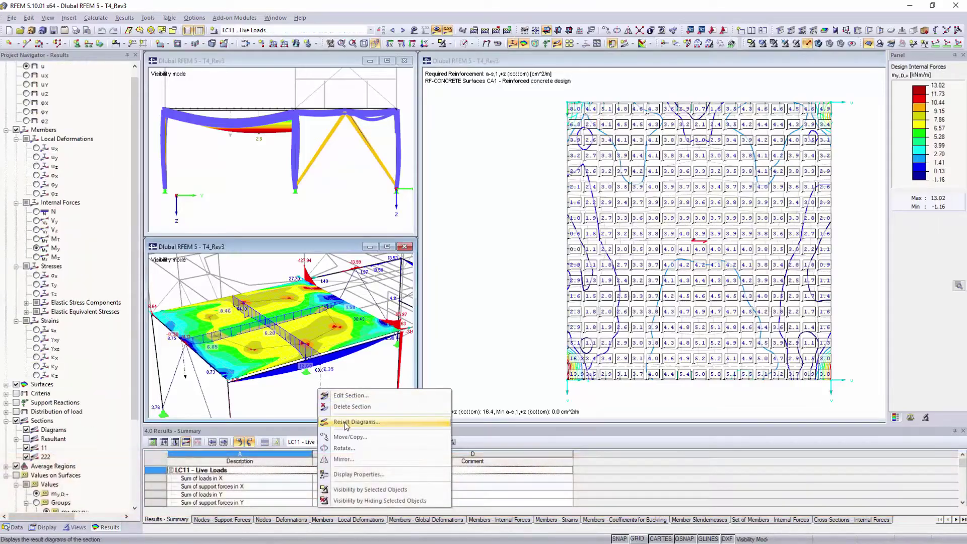
pyautogui.click(346, 426)
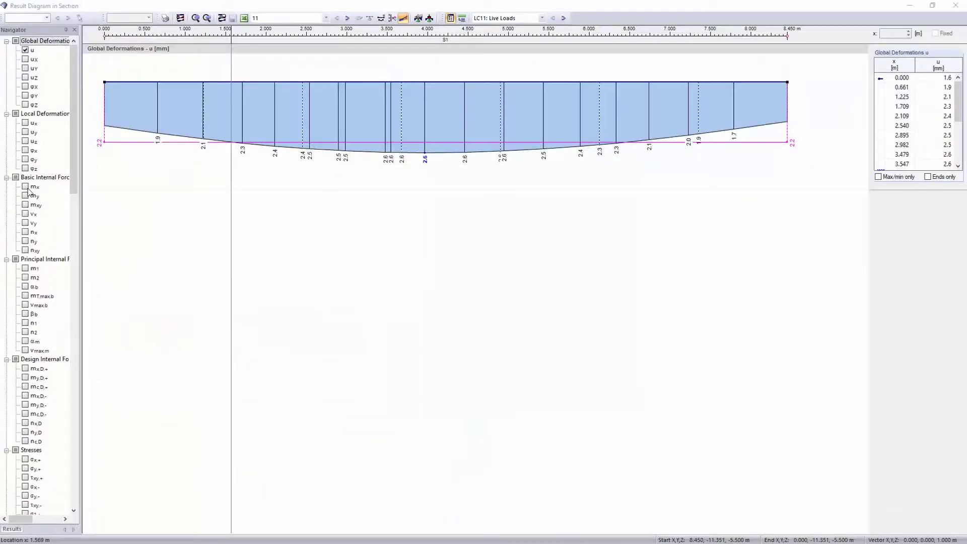
pyautogui.click(26, 188)
pyautogui.click(27, 196)
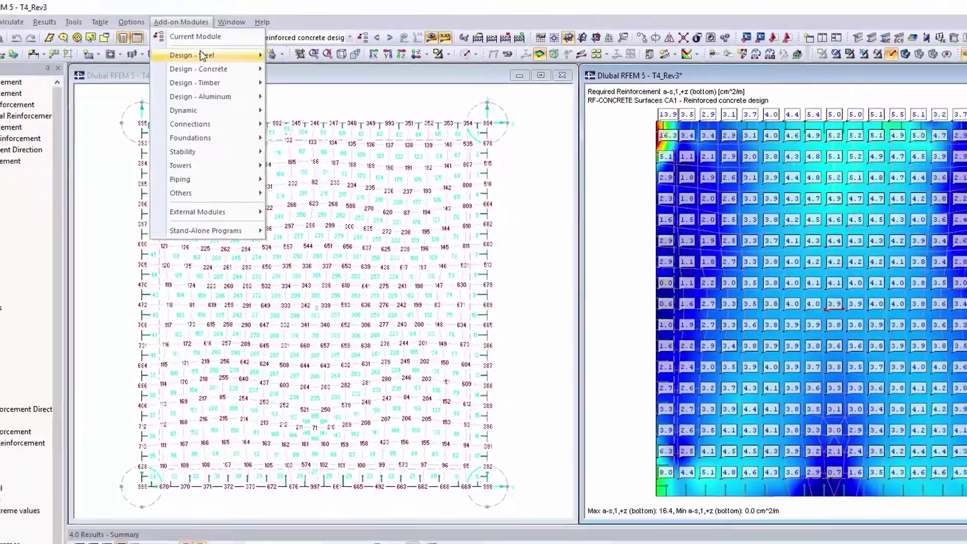
# Open the RF-CONCRETE Surfaces design and choose national annex BS:2005 for standard EN 1992-1-1:2004/A1:2014.
pyautogui.moveTo(216, 55)
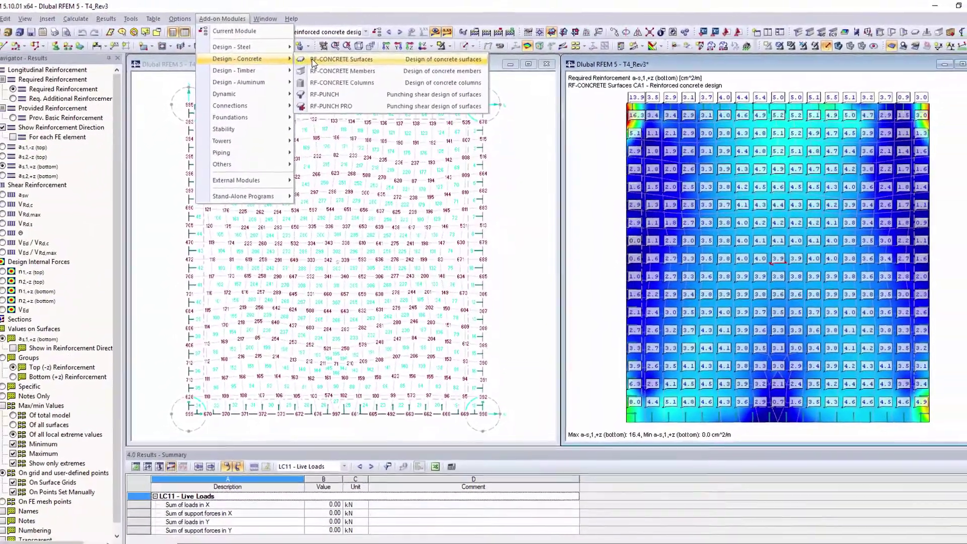
pyautogui.click(313, 61)
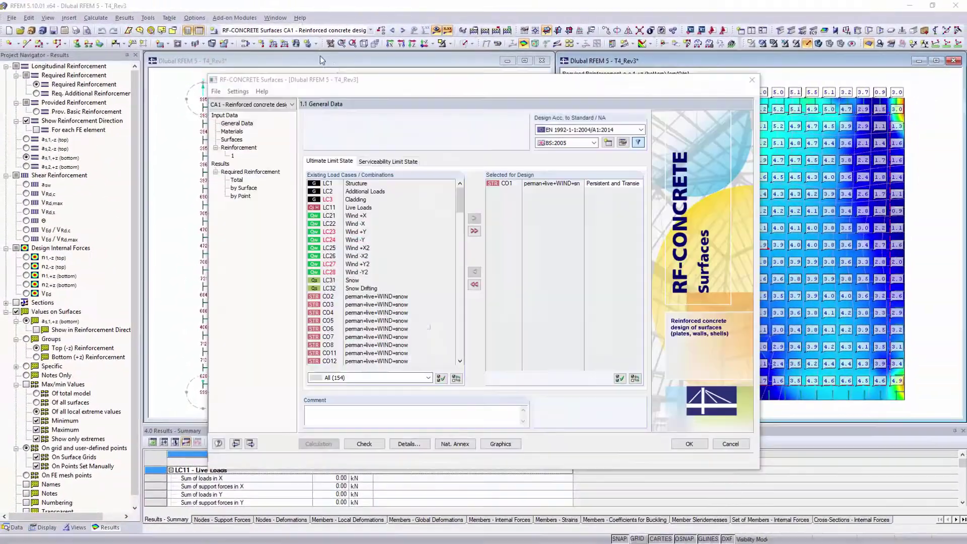
pyautogui.click(566, 145)
pyautogui.click(568, 150)
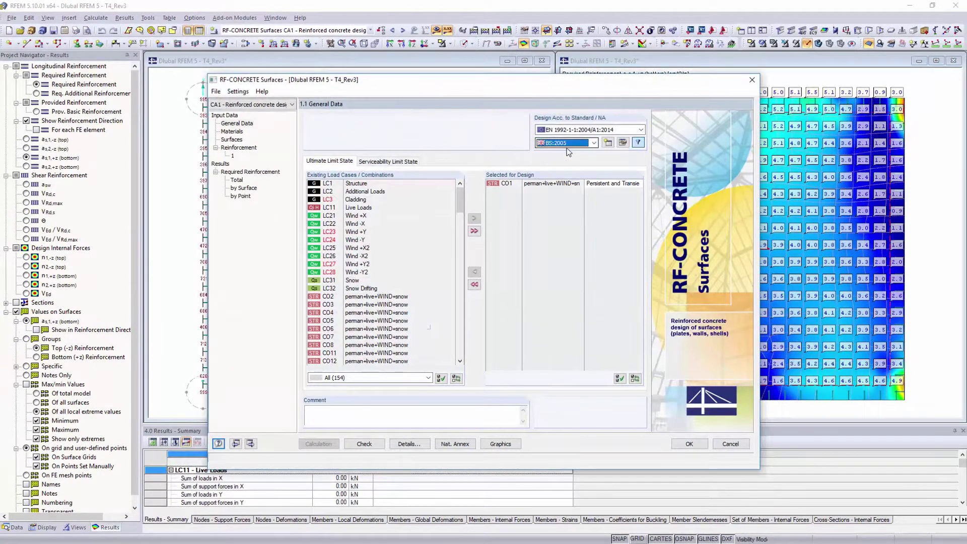
# Review the concrete surface's reinforcement settings and examine the required reinforcement by point.
pyautogui.click(239, 147)
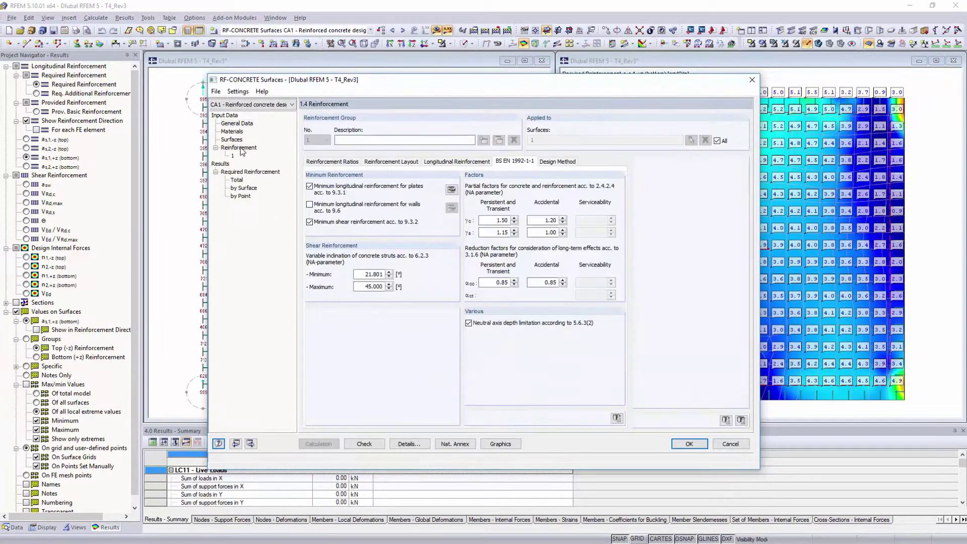
pyautogui.click(242, 196)
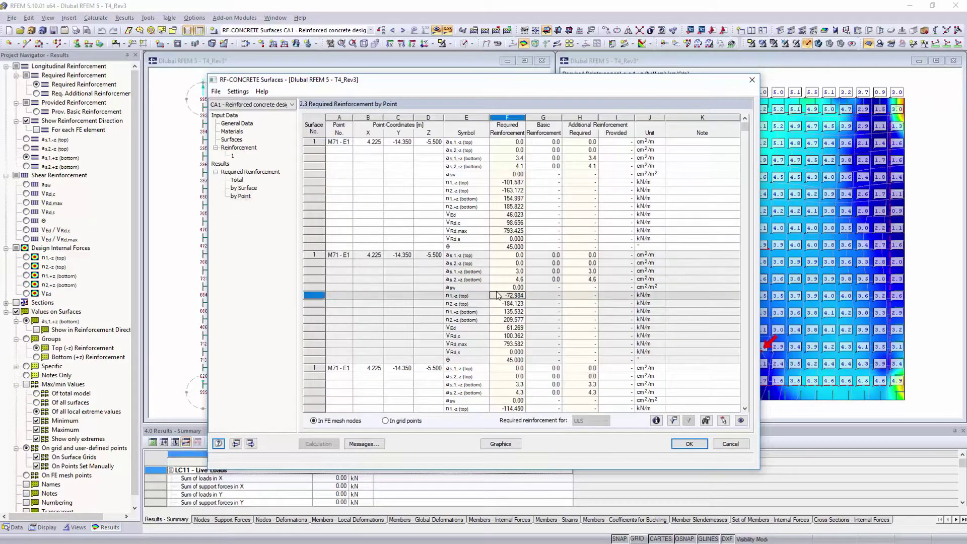
pyautogui.scroll(-4, 498, 295)
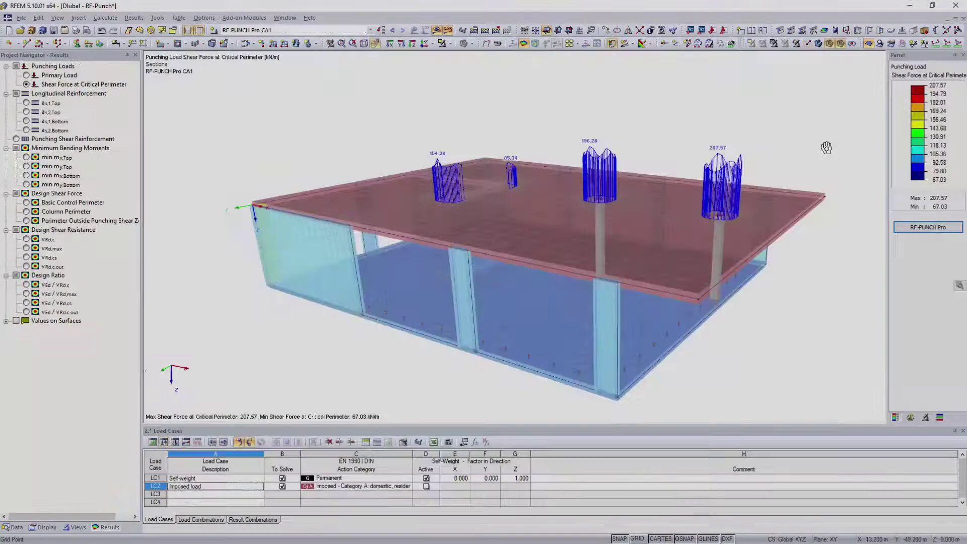
# Open the RF-PUNCH Pro punching shear design and review the intermediate results for node 7.
pyautogui.scroll(5, 825, 184)
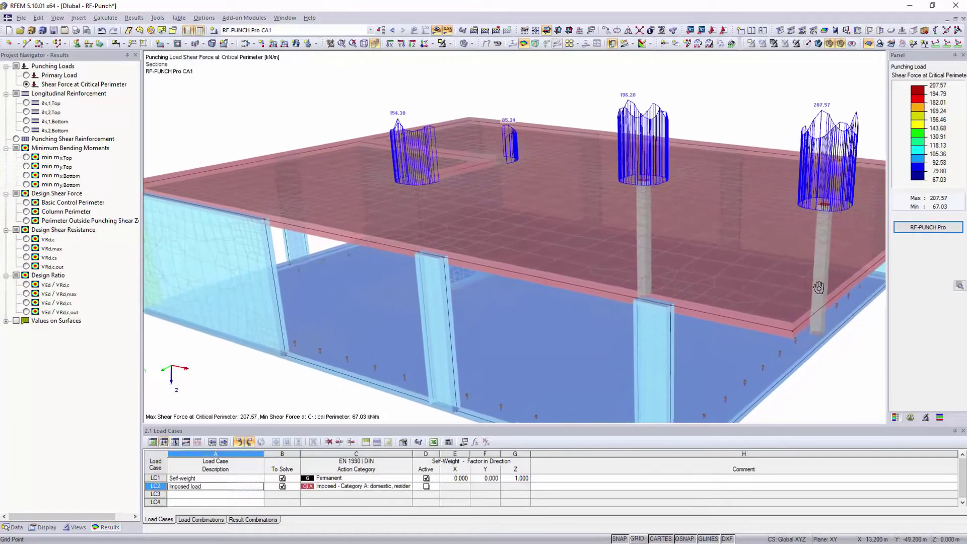
pyautogui.click(924, 229)
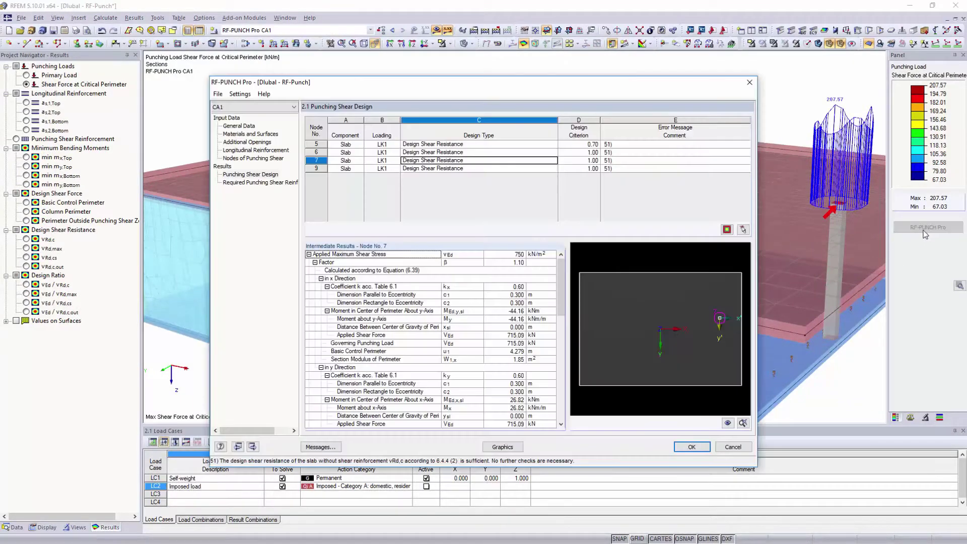
pyautogui.moveTo(561, 277); pyautogui.dragTo(567, 326)
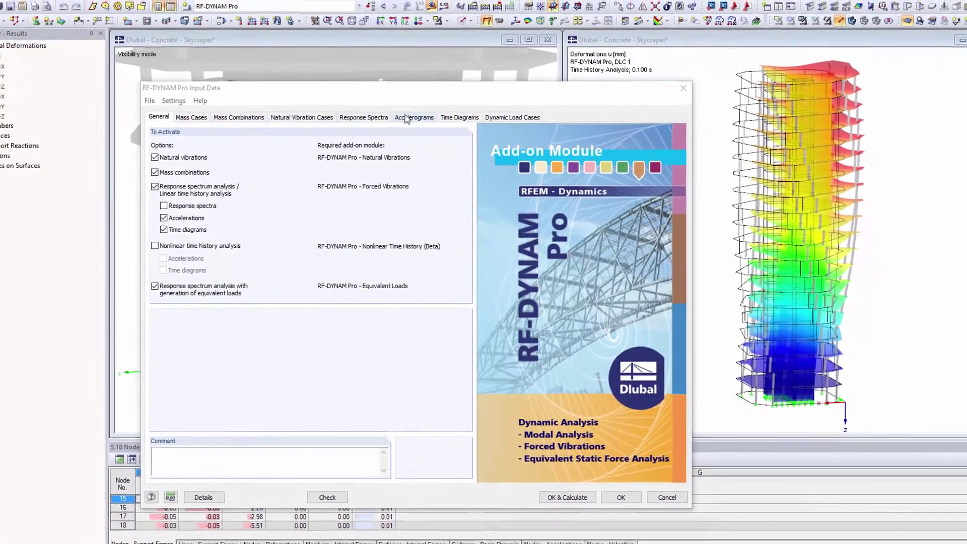
# Check accelerogram AC1 and the time history settings of dynamic load case DLC1, and run the dynamic calculation.
pyautogui.click(418, 112)
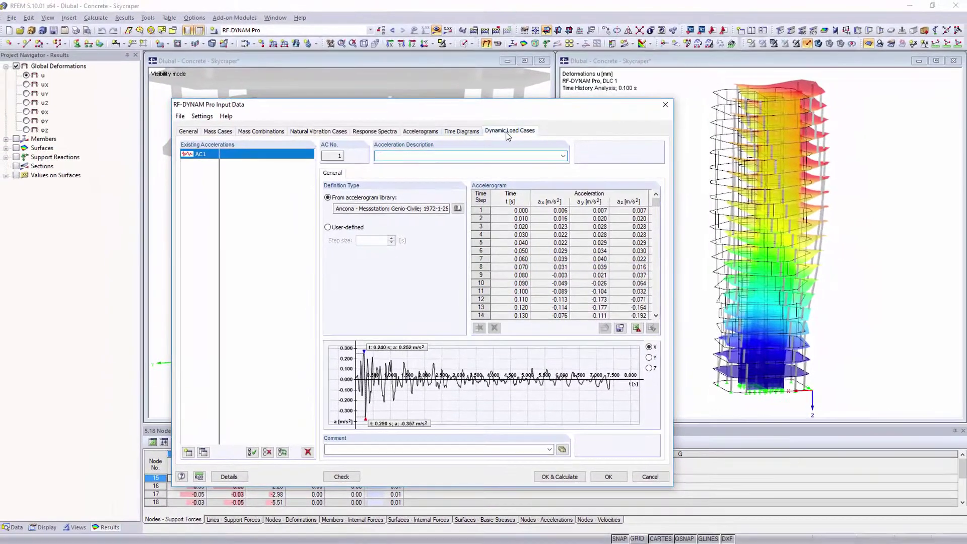
pyautogui.click(510, 126)
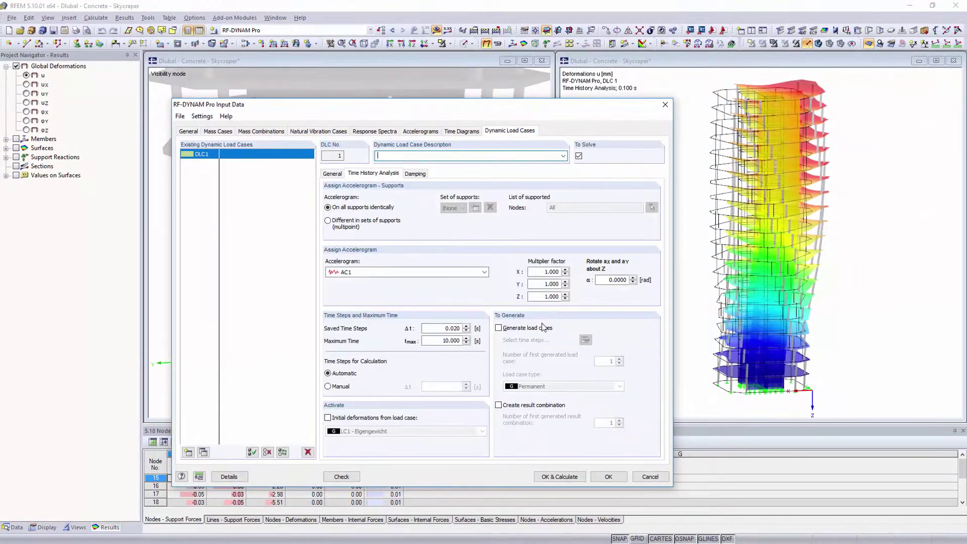
pyautogui.click(559, 476)
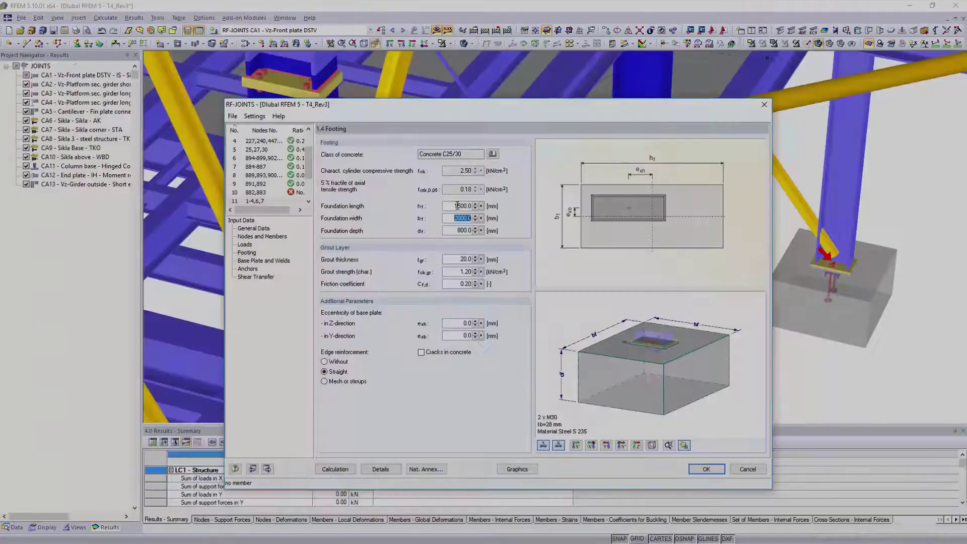
# Set the column base's foundation width to 1500 mm and open the anchor settings.
pyautogui.write('1500')
pyautogui.press('Tab')
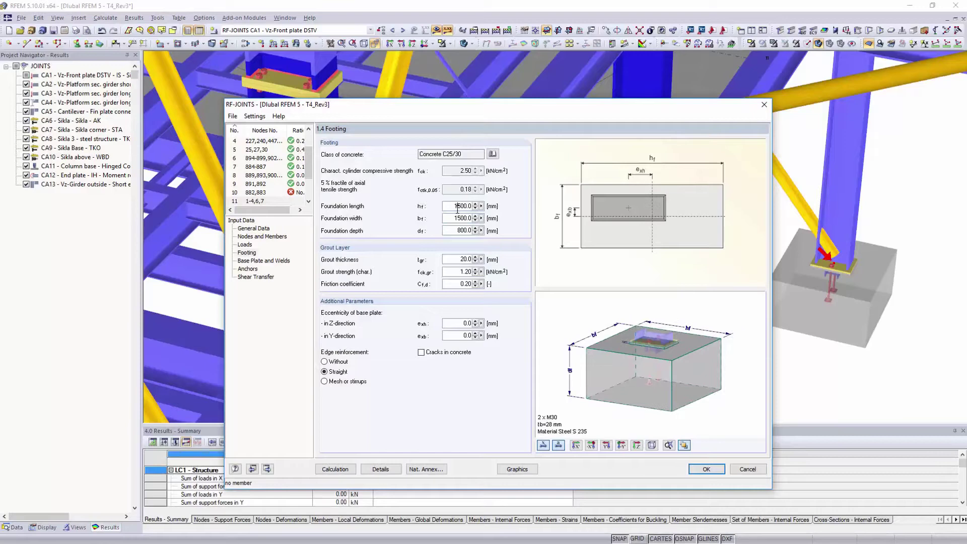
pyautogui.click(252, 270)
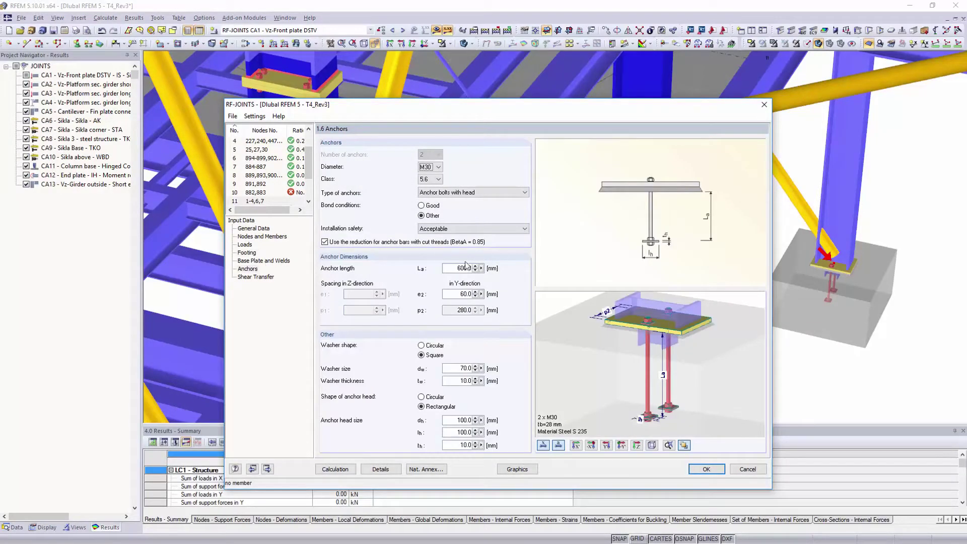
# Set the column base's anchor length to 540 mm and run the joint calculation after checking the shear transfer data.
pyautogui.click(451, 270)
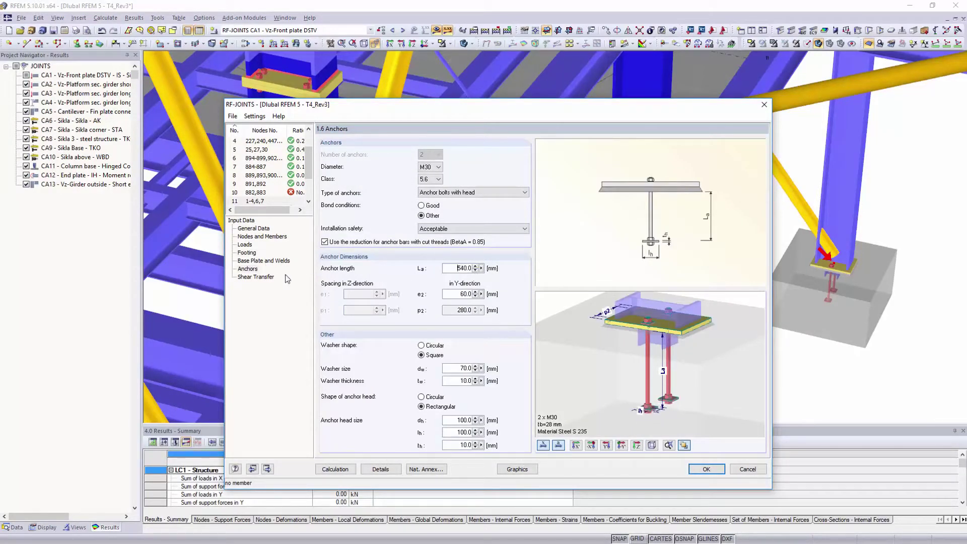
pyautogui.click(257, 277)
pyautogui.scroll(4, 476, 217)
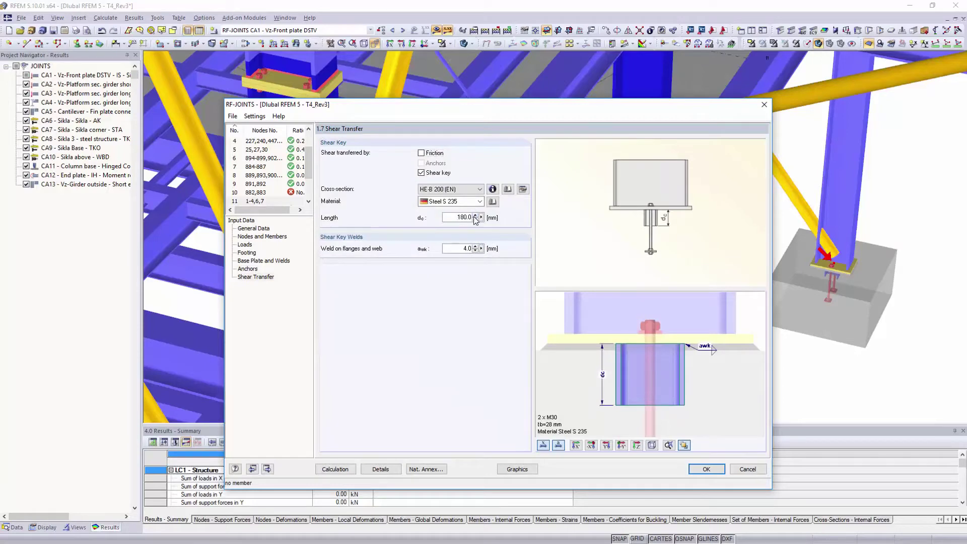
pyautogui.click(336, 470)
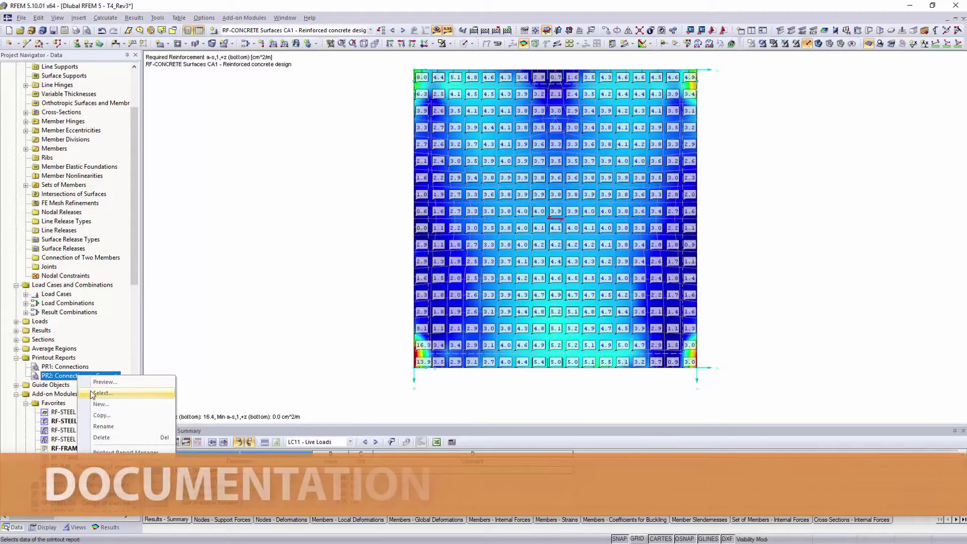
# Include the RF-CONCRETE Surfaces module data in printout report PR2, checking its input data and reinforcement selections.
pyautogui.click(96, 393)
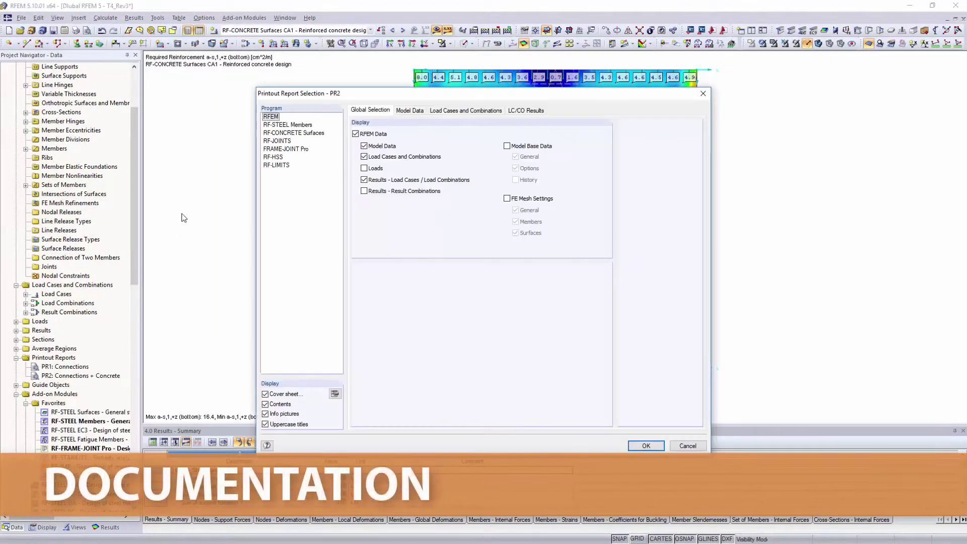
pyautogui.click(293, 132)
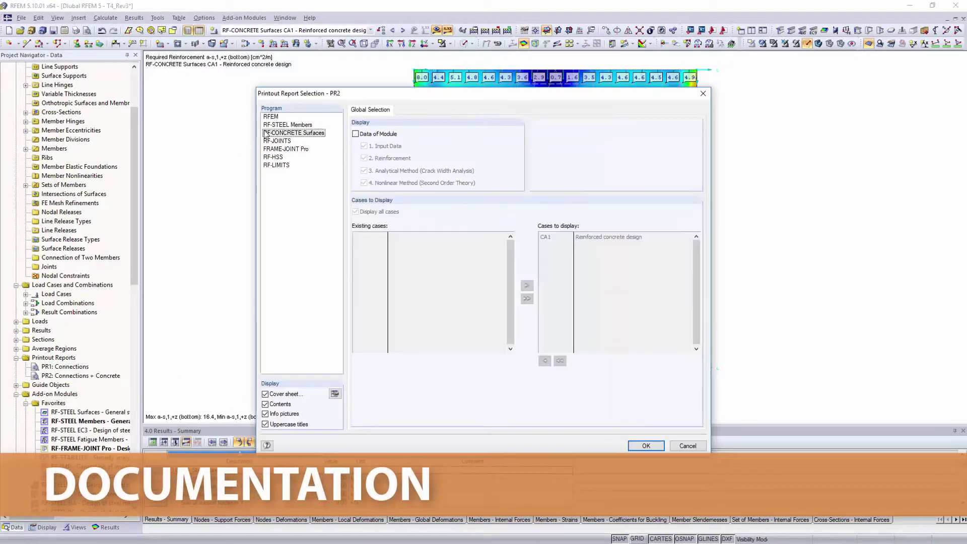
pyautogui.click(356, 133)
pyautogui.click(407, 109)
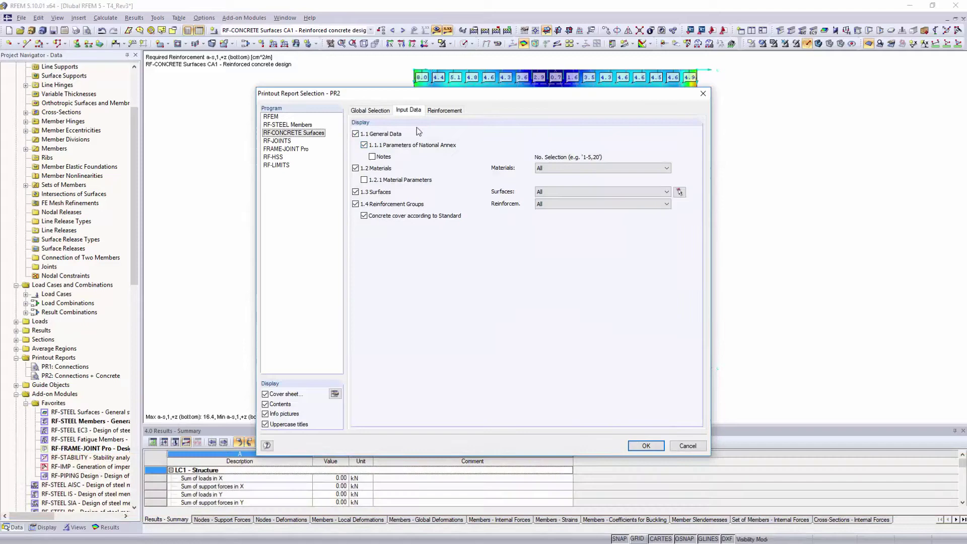
pyautogui.click(438, 116)
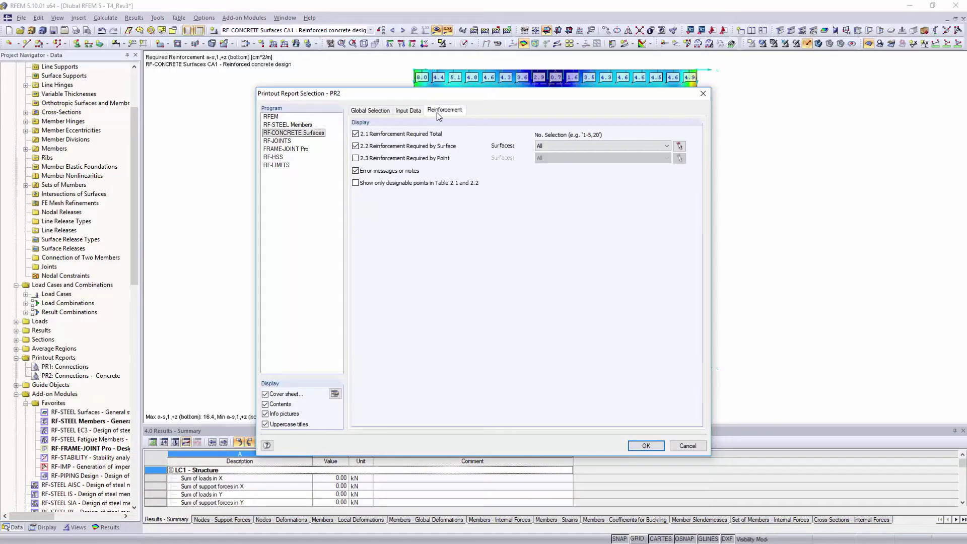
pyautogui.click(645, 446)
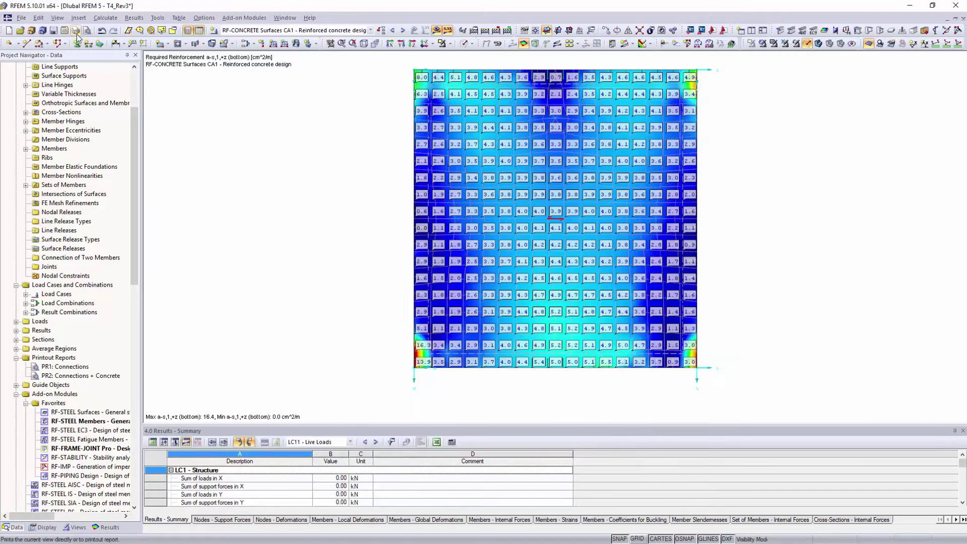
# Send the required reinforcement graphic to the printout report and browse report PR2 to the RF-FRAME-JOINT Pro CA1 model.
pyautogui.click(75, 31)
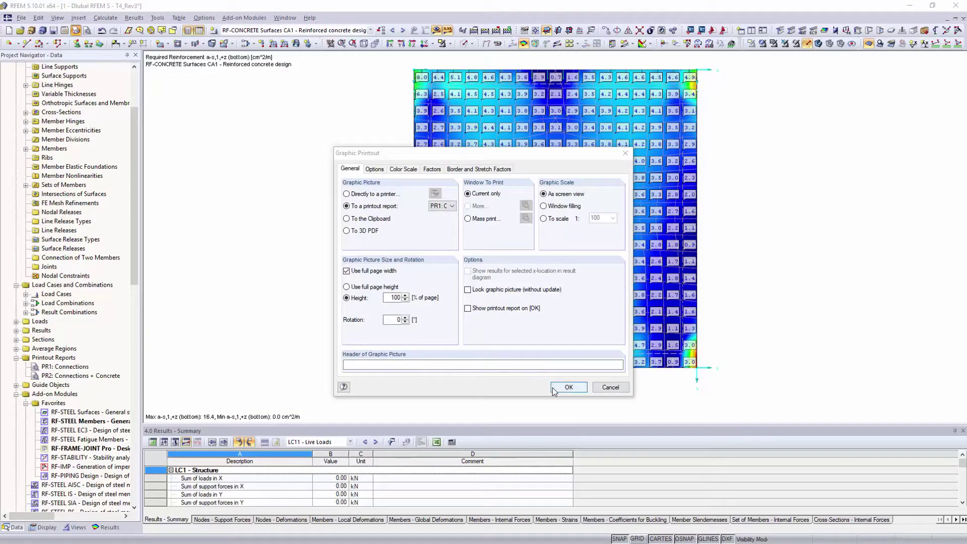
pyautogui.click(568, 387)
pyautogui.scroll(-7, 163, 343)
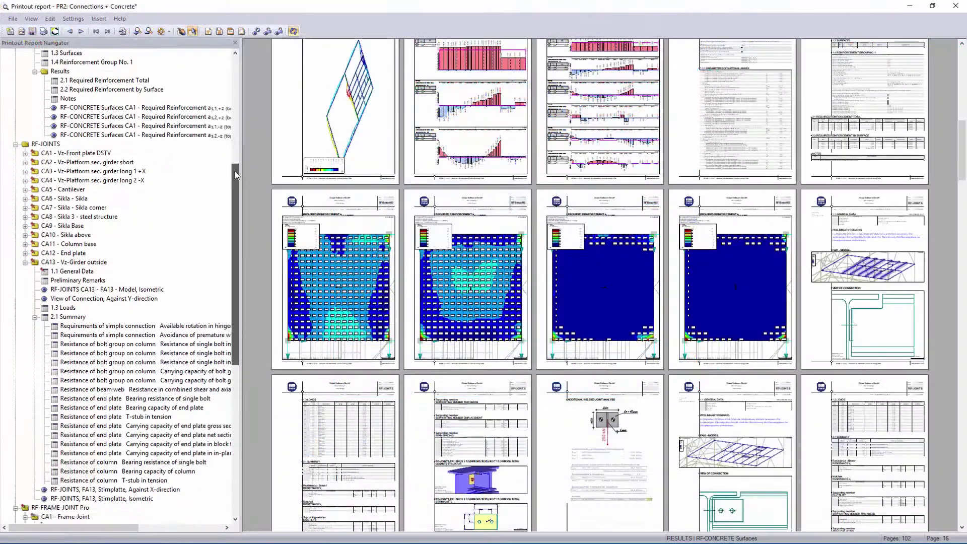
pyautogui.click(143, 435)
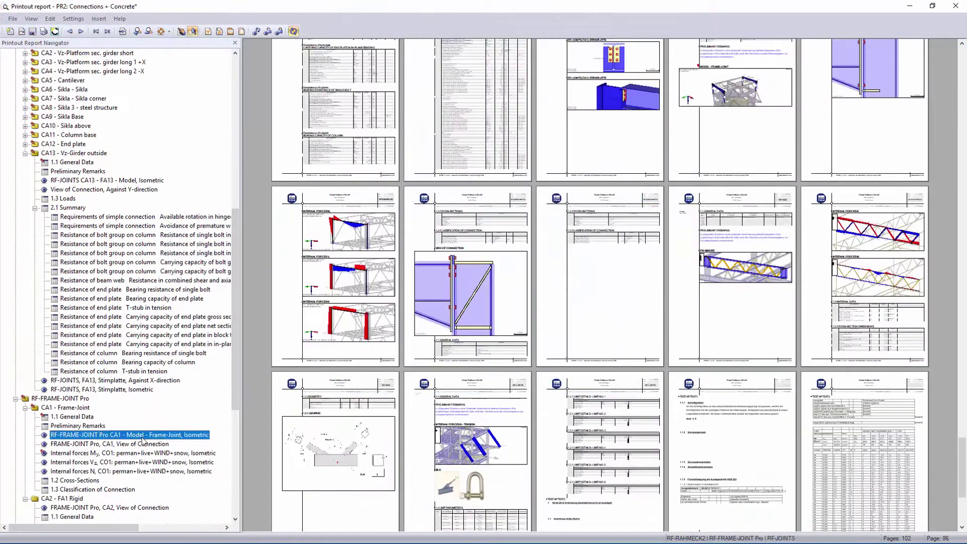
pyautogui.click(12, 18)
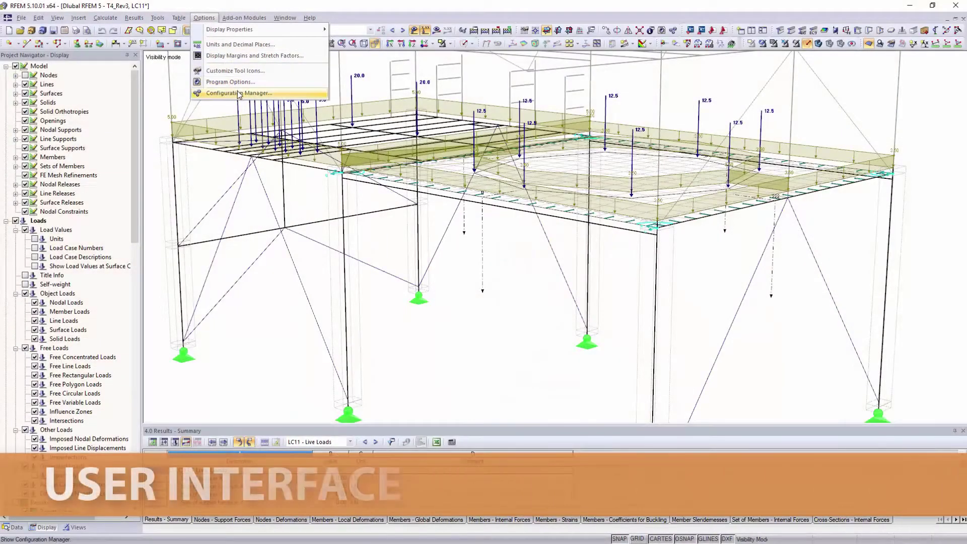
# In the current configuration's display properties, set the generated loads' line color to purple and accept relative size limits of 2.0% and 3.0%.
pyautogui.click(242, 93)
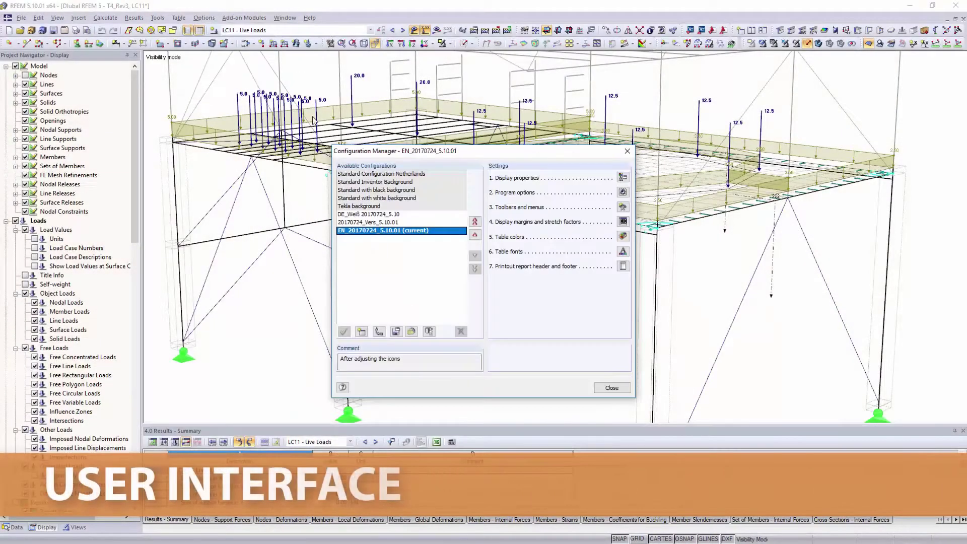
pyautogui.click(623, 177)
pyautogui.click(530, 159)
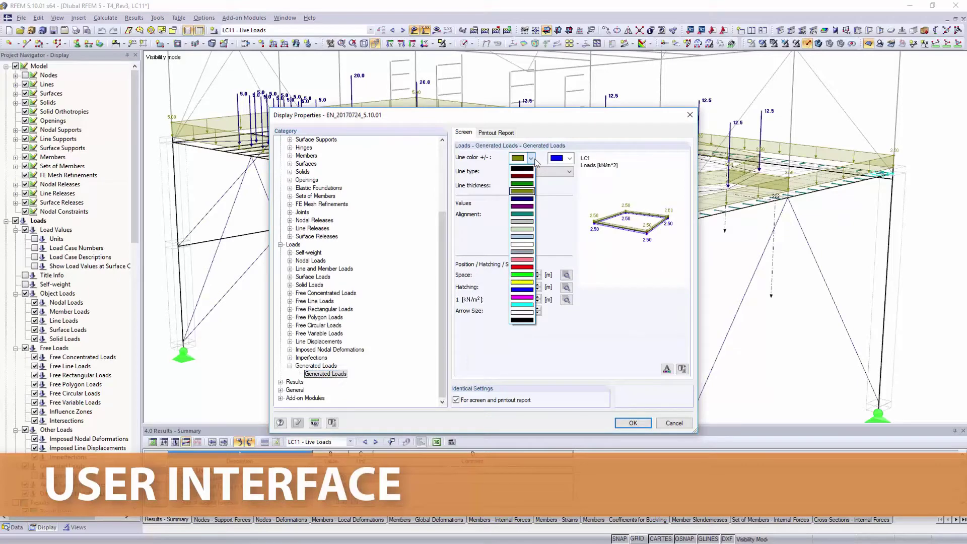
pyautogui.click(528, 191)
pyautogui.click(566, 300)
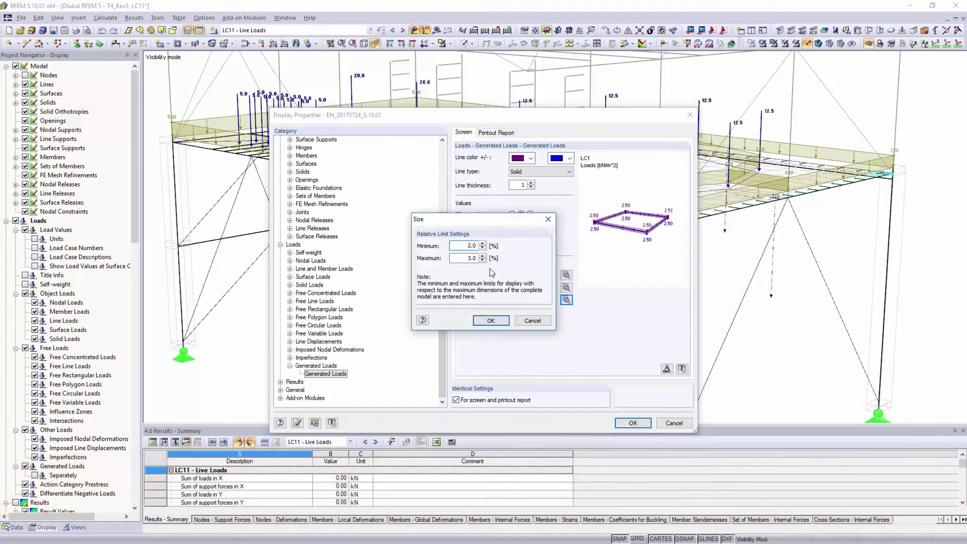
pyautogui.click(491, 320)
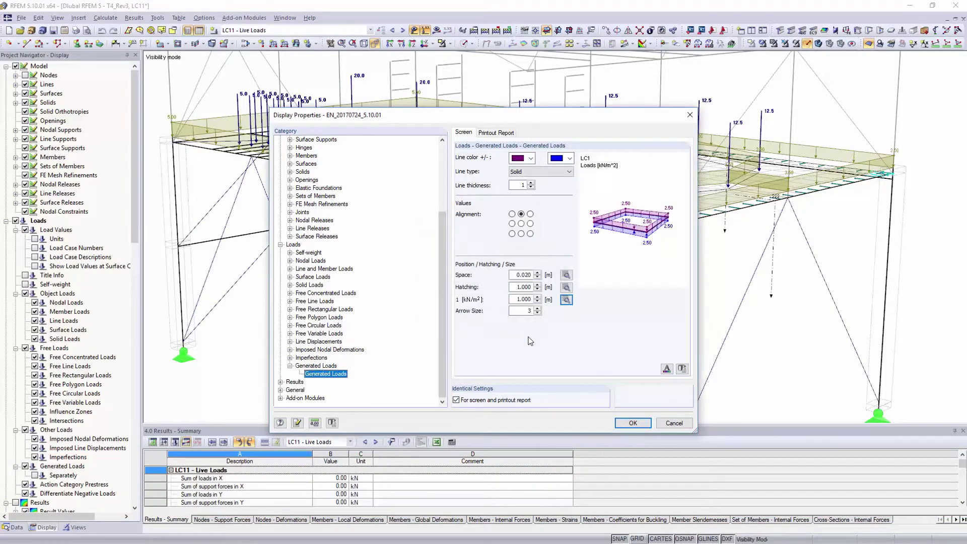
pyautogui.click(625, 424)
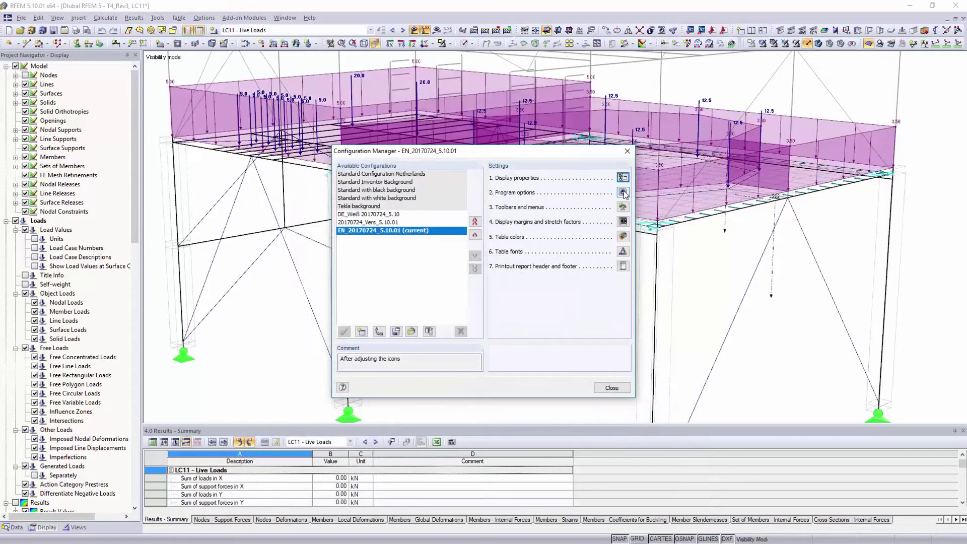
# Review the graphics and general program options and open the choice of program languages.
pyautogui.click(623, 192)
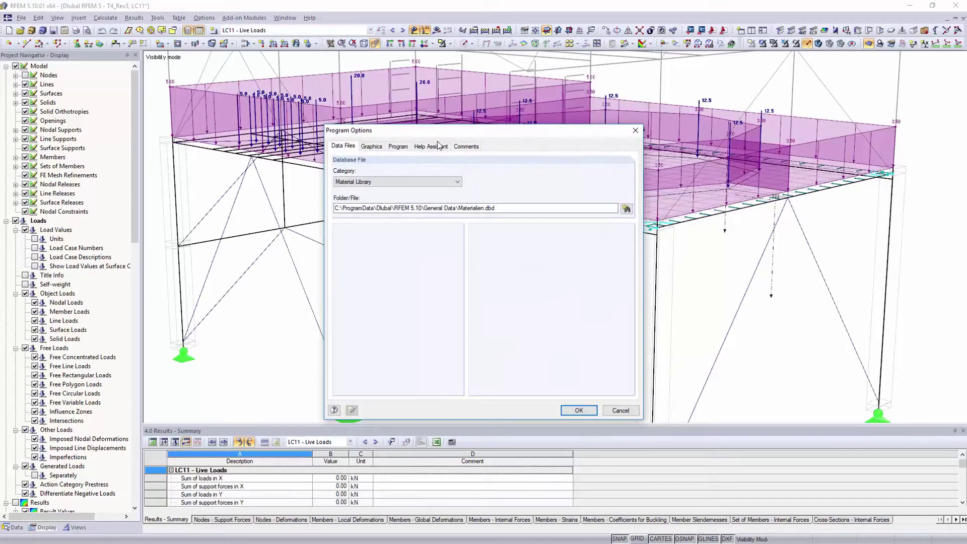
pyautogui.click(372, 146)
pyautogui.click(398, 146)
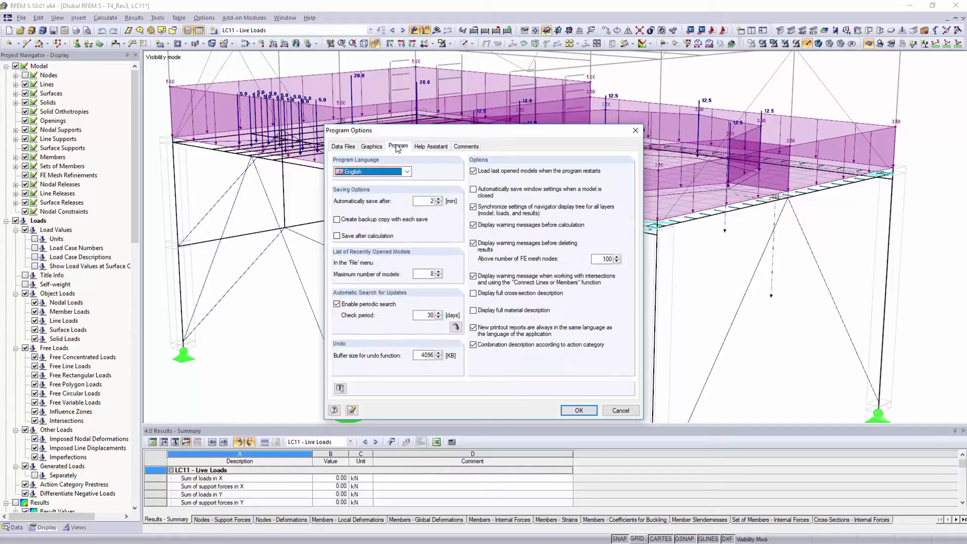
pyautogui.click(407, 172)
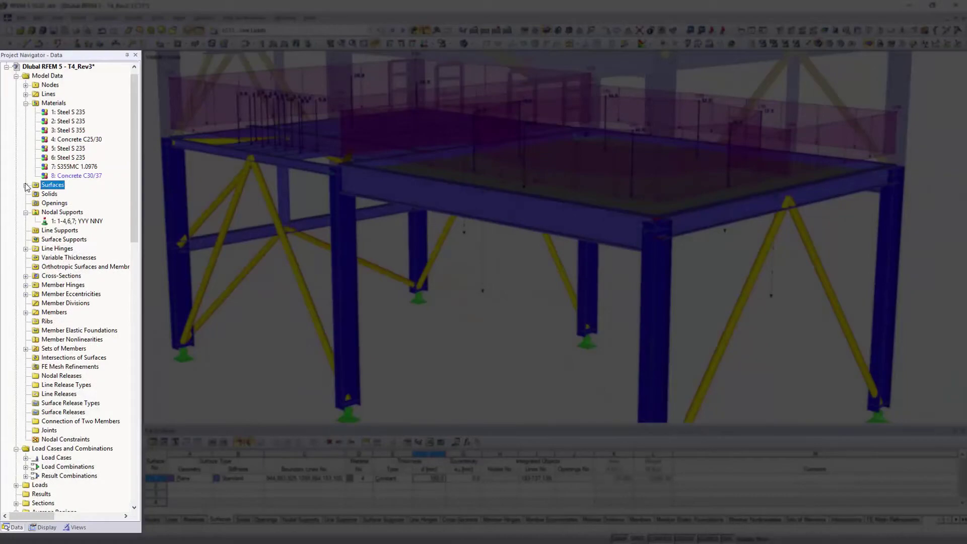
# Assign material Concrete C30/37 to surface 1 and open its thickness choices in the surfaces table.
pyautogui.click(25, 185)
pyautogui.rightClick(69, 195)
pyautogui.click(70, 201)
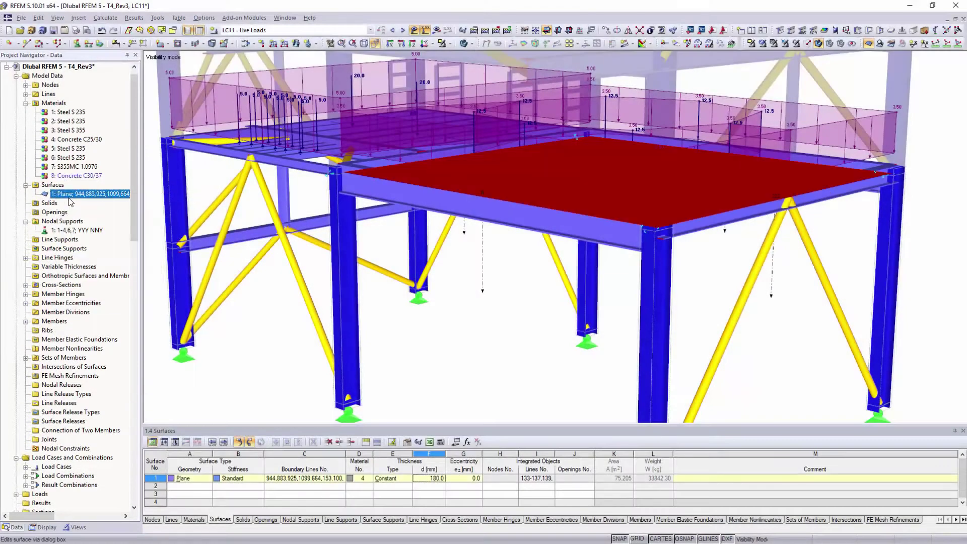
pyautogui.click(403, 270)
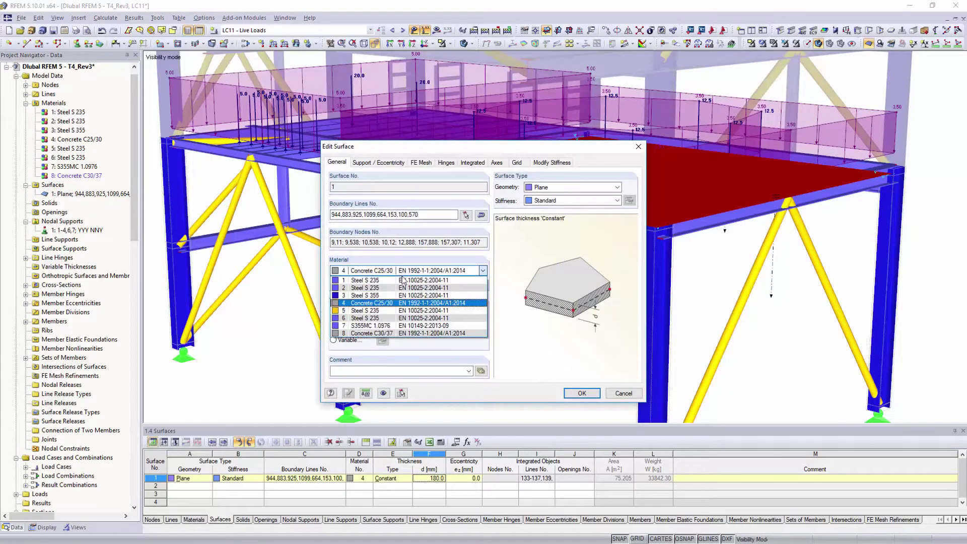
pyautogui.click(403, 335)
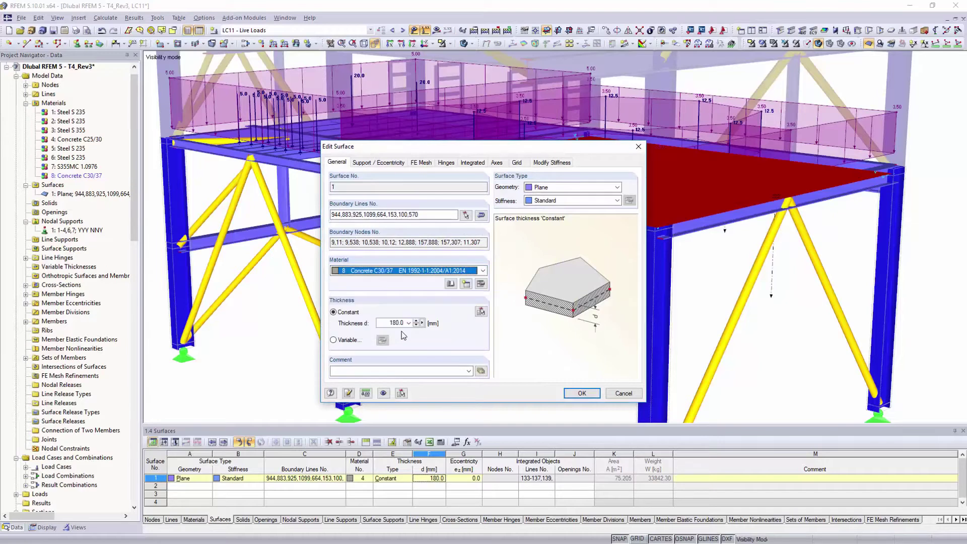
pyautogui.click(573, 396)
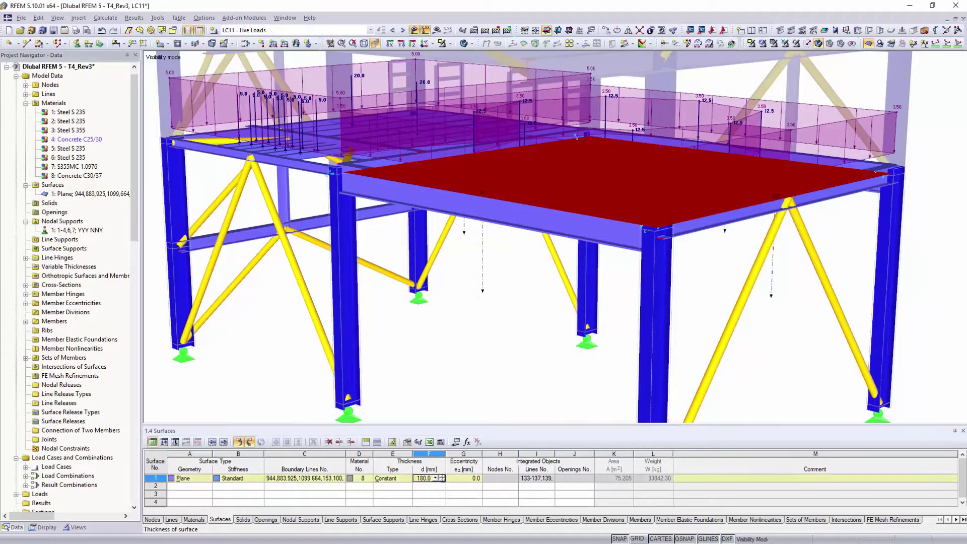
pyautogui.click(435, 478)
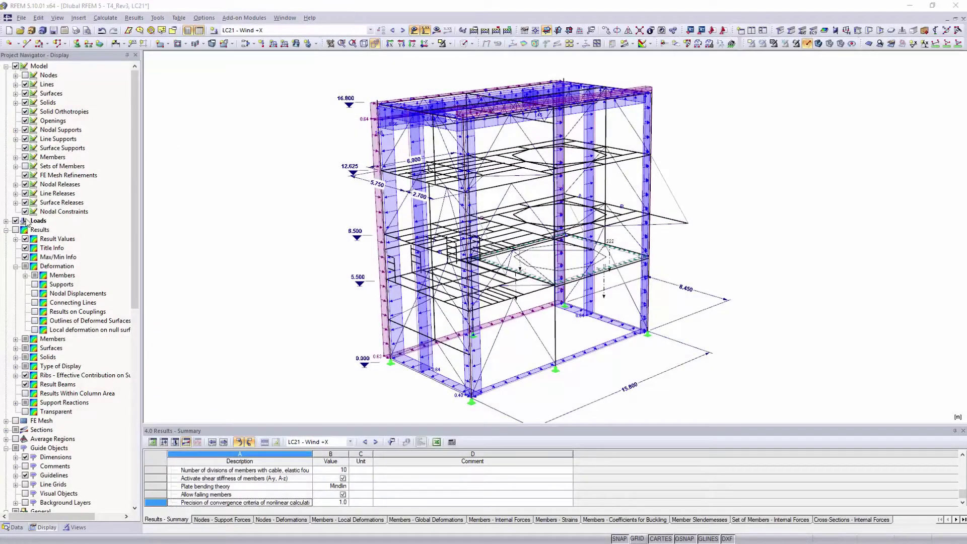
# Hide the loads and dimensions and show the model as a solid rendering with its visual objects.
pyautogui.click(17, 221)
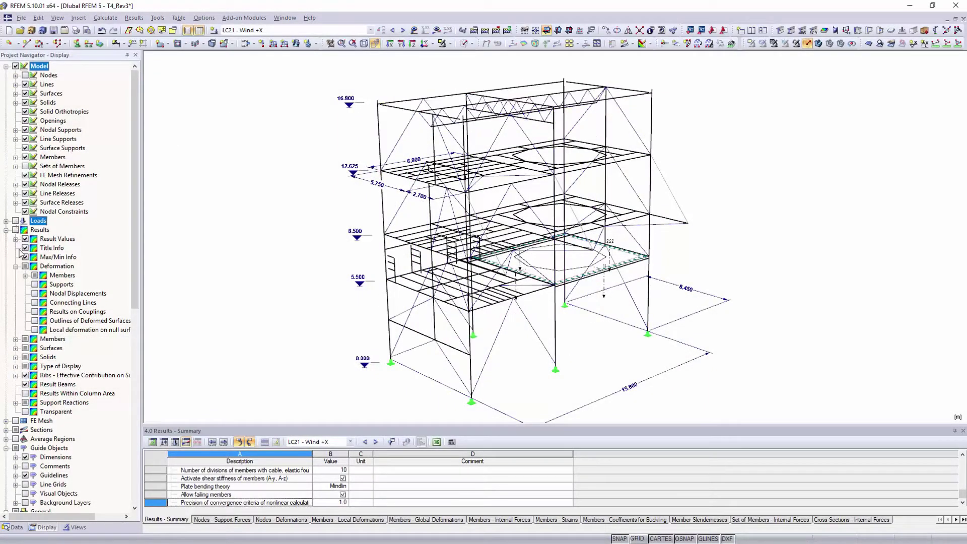
pyautogui.click(25, 457)
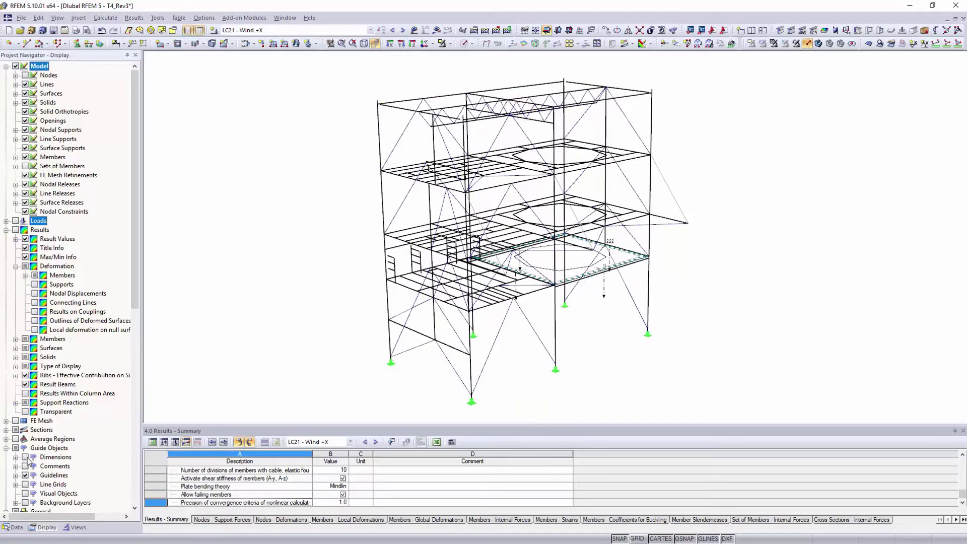
pyautogui.click(818, 44)
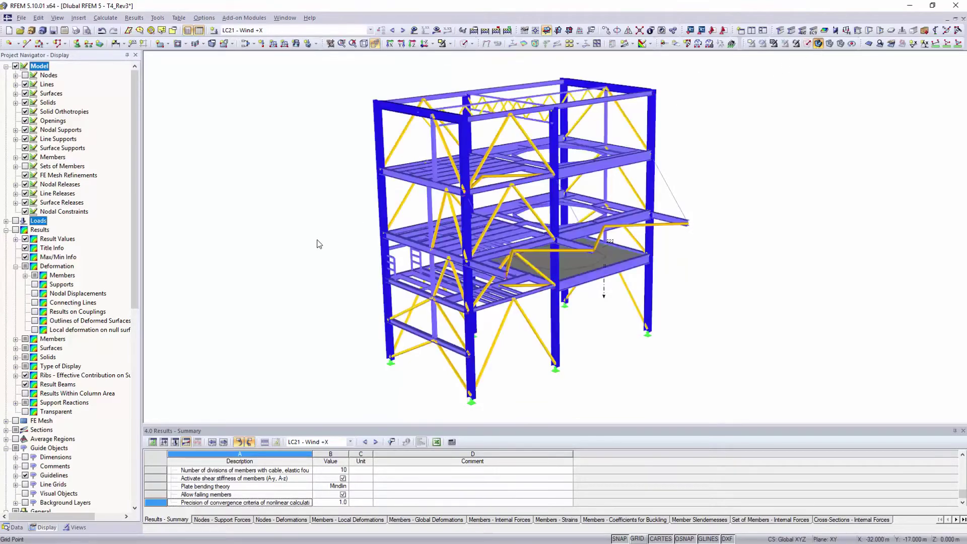
pyautogui.click(25, 494)
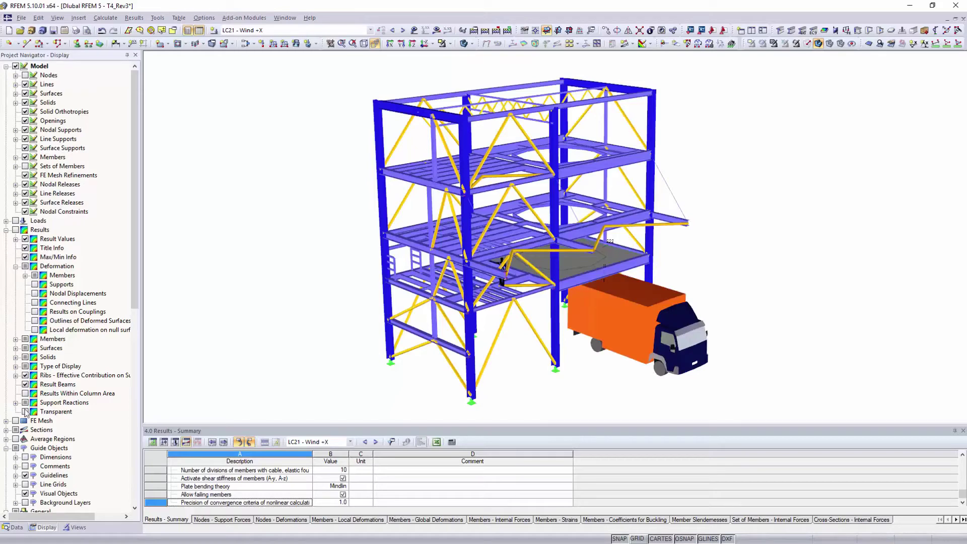
# Show the LC21 deformation results without the model and raise the deformation display factor to at least 240.
pyautogui.click(15, 231)
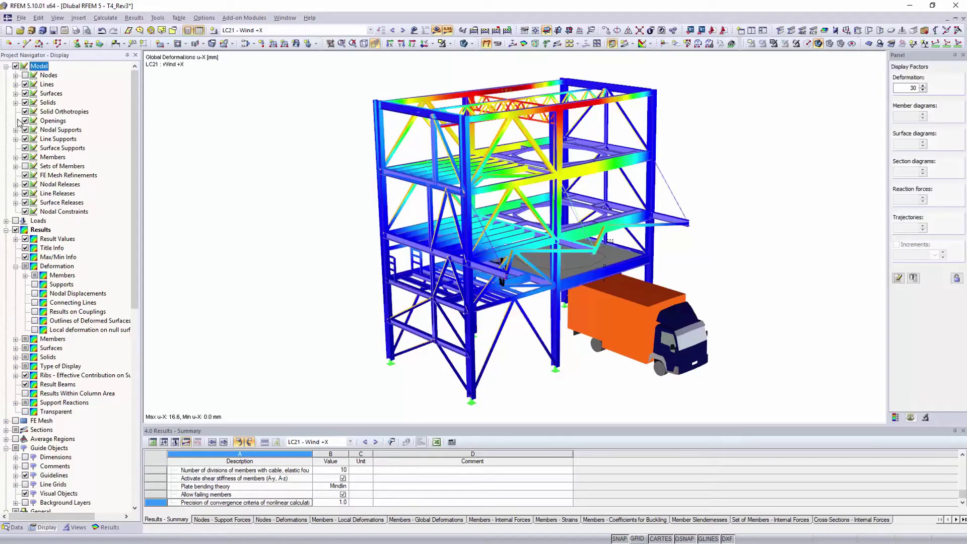
pyautogui.click(16, 66)
pyautogui.click(924, 86)
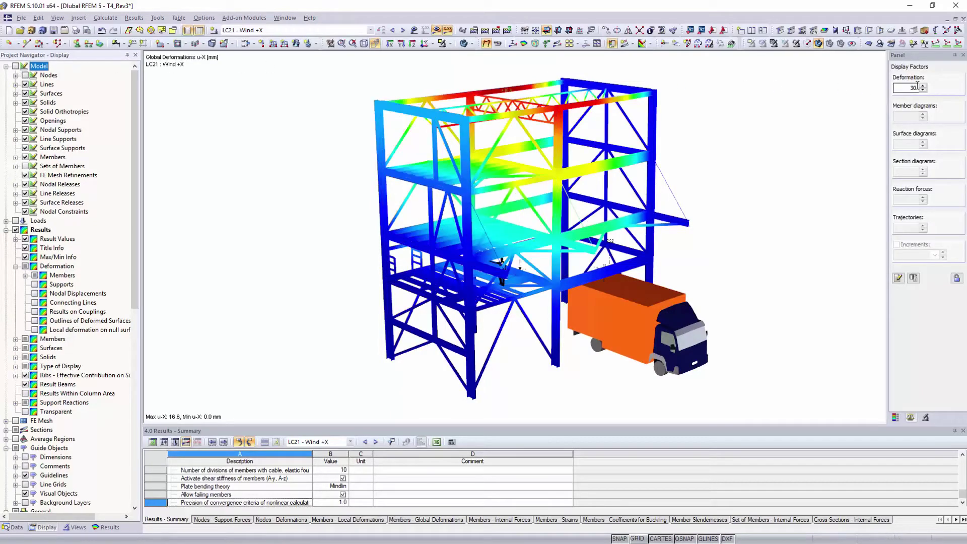
pyautogui.click(923, 86)
pyautogui.click(923, 87)
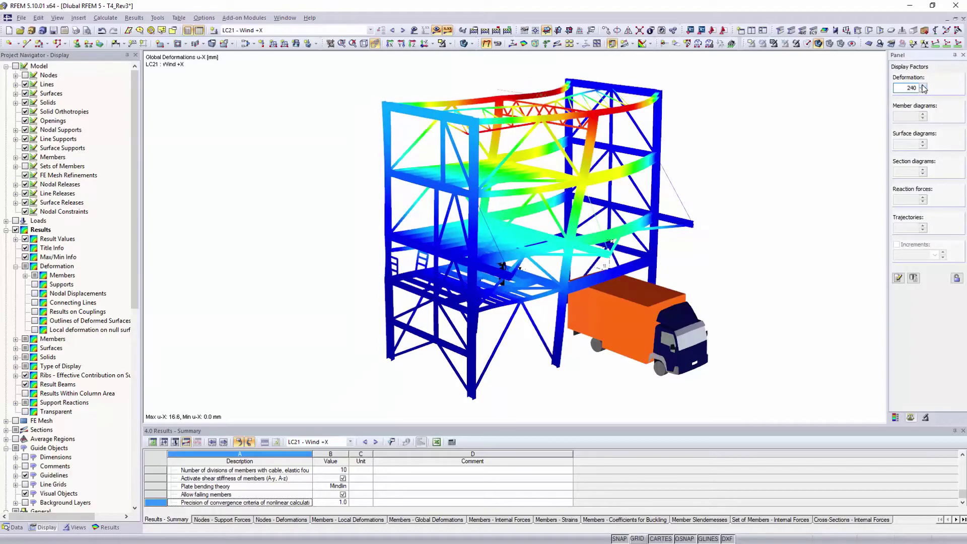
pyautogui.click(923, 87)
pyautogui.keyDown('ctrl'); pyautogui.moveTo(831, 112); pyautogui.dragTo(630, 80, button='middle'); pyautogui.keyUp('ctrl')
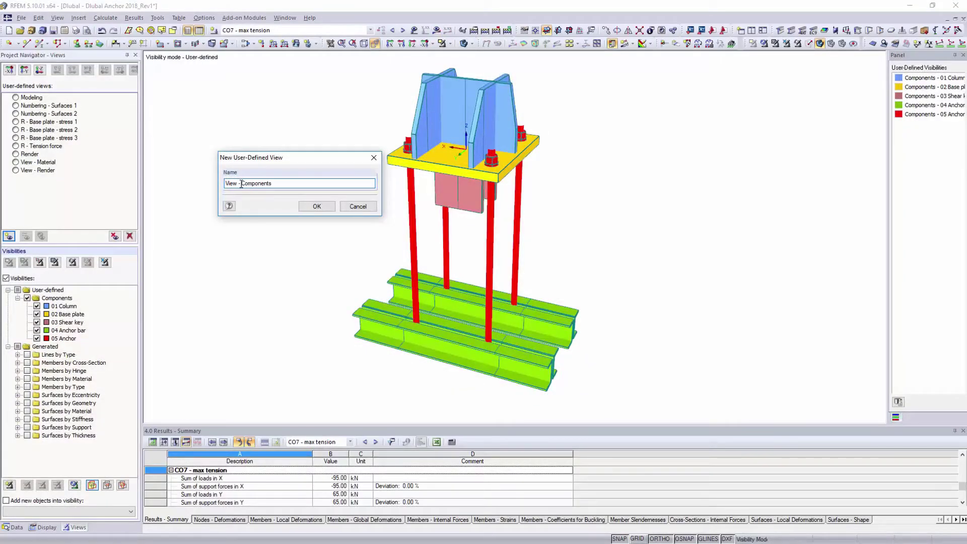
# Save the user-defined view as "View - Components" and display the base plate stress 1 and stress 2 views.
pyautogui.press('Return')
pyautogui.click(16, 122)
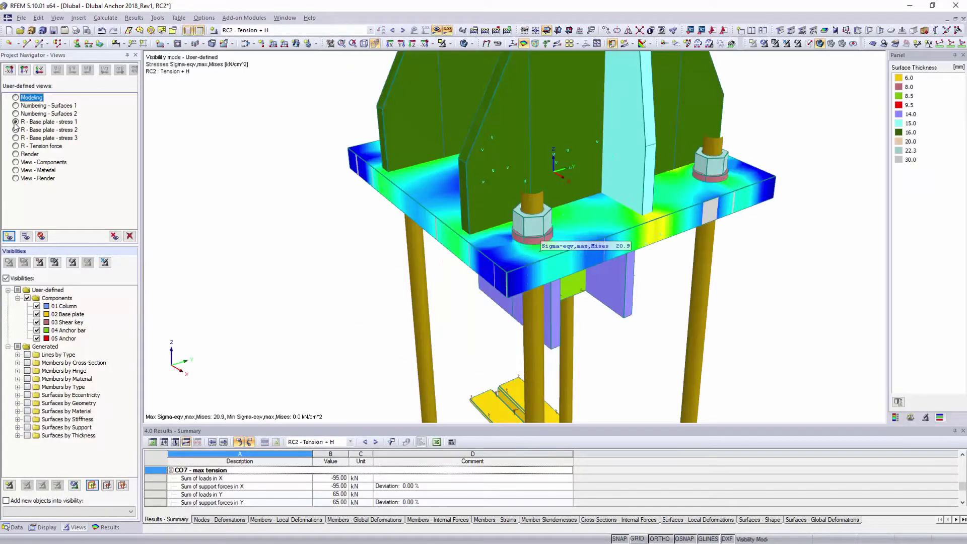
pyautogui.click(15, 130)
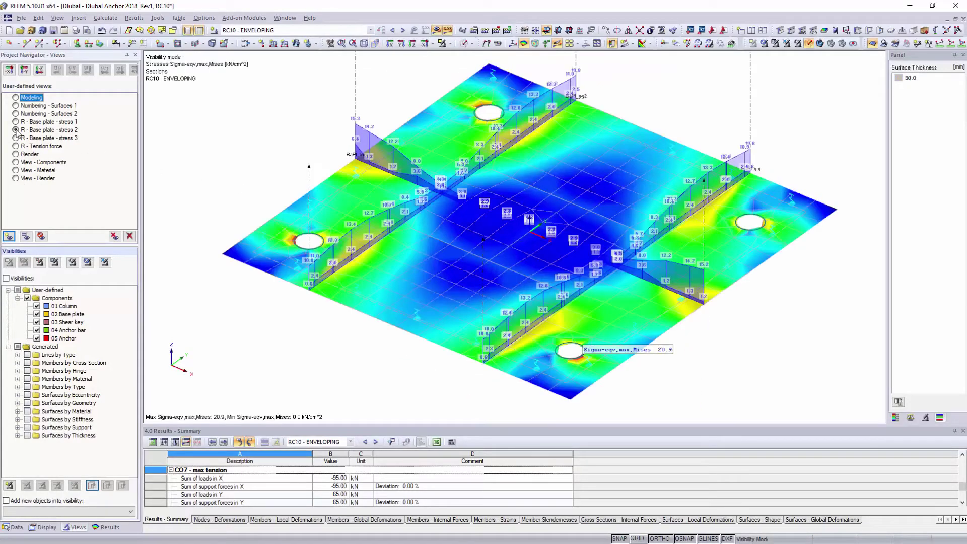
# Display the user-defined view "Numbering - Surfaces 1" and hide the 01 Column and 03 Shear key components.
pyautogui.click(15, 105)
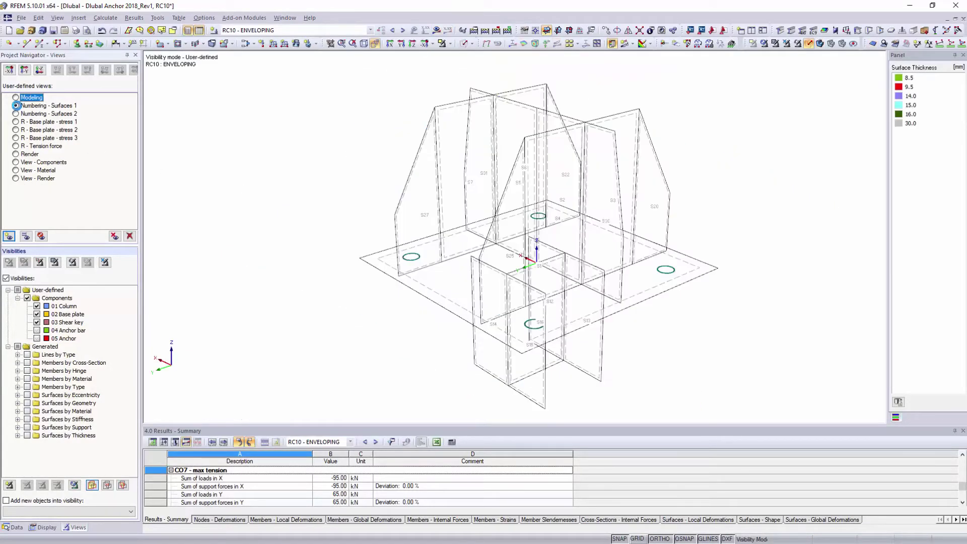
pyautogui.click(37, 306)
pyautogui.click(37, 322)
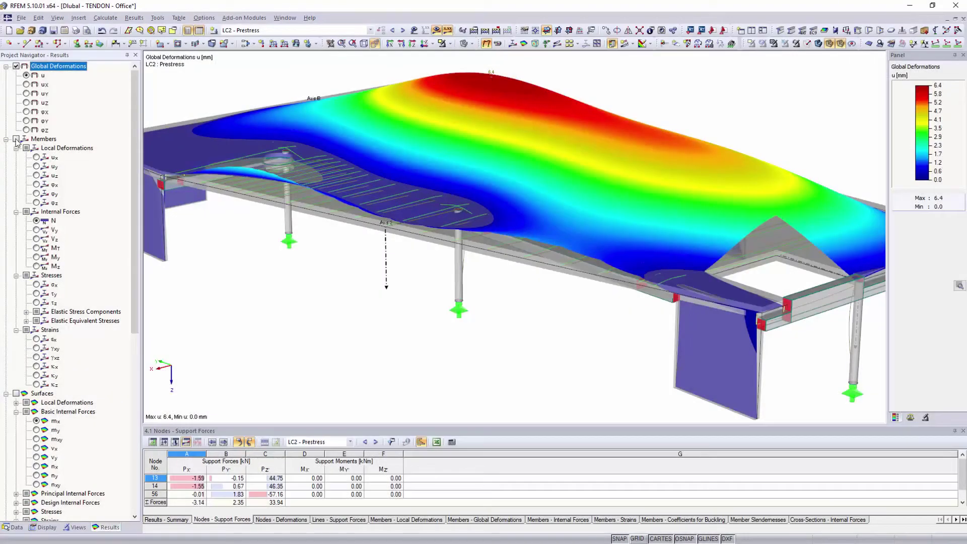
# Switch on the member results for the TENDON - Office model and display the steel stress sigma-s,max,1,+z (bottom) of the RF-CONCRETE Surfaces design.
pyautogui.click(16, 139)
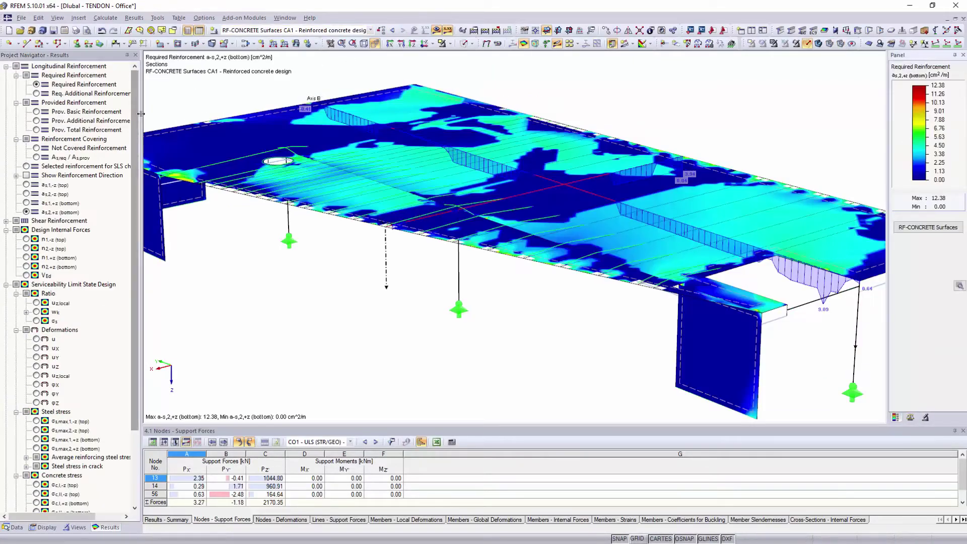
pyautogui.click(37, 440)
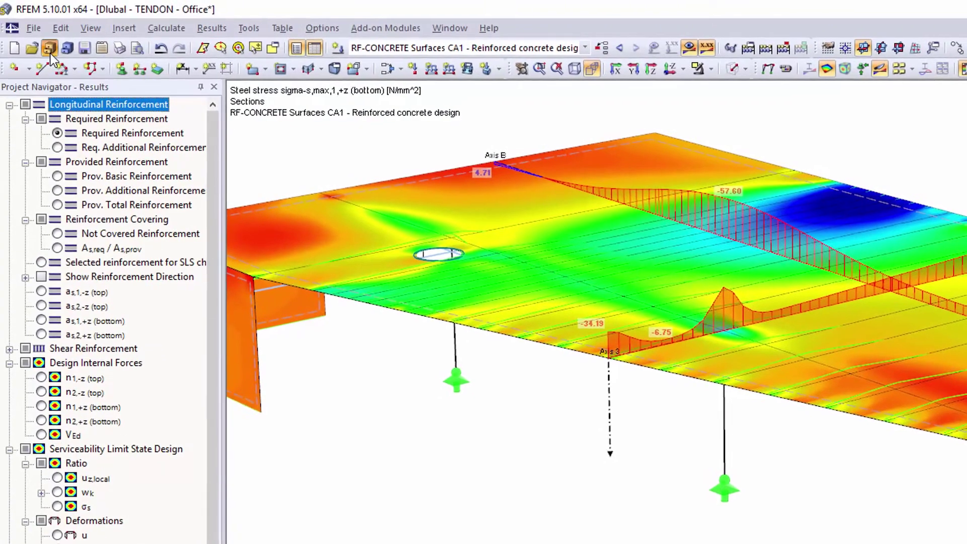
# Open the Project Manager and expand the 2011 and 2017 project folders.
pyautogui.click(50, 49)
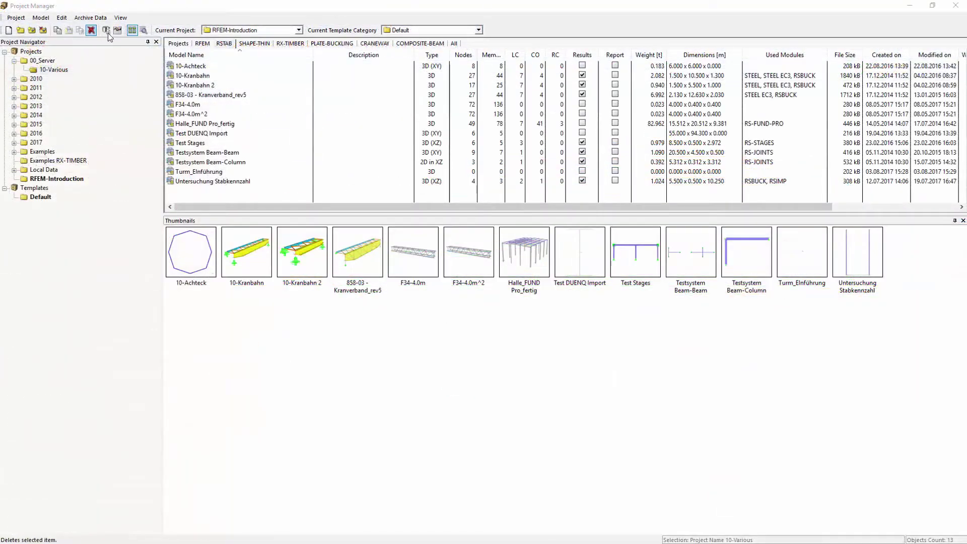
pyautogui.click(15, 88)
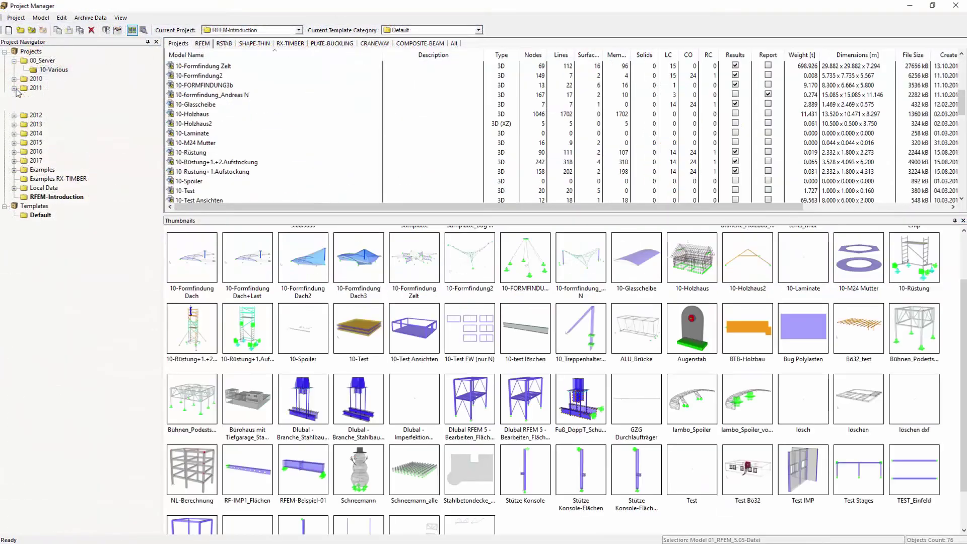
pyautogui.click(15, 161)
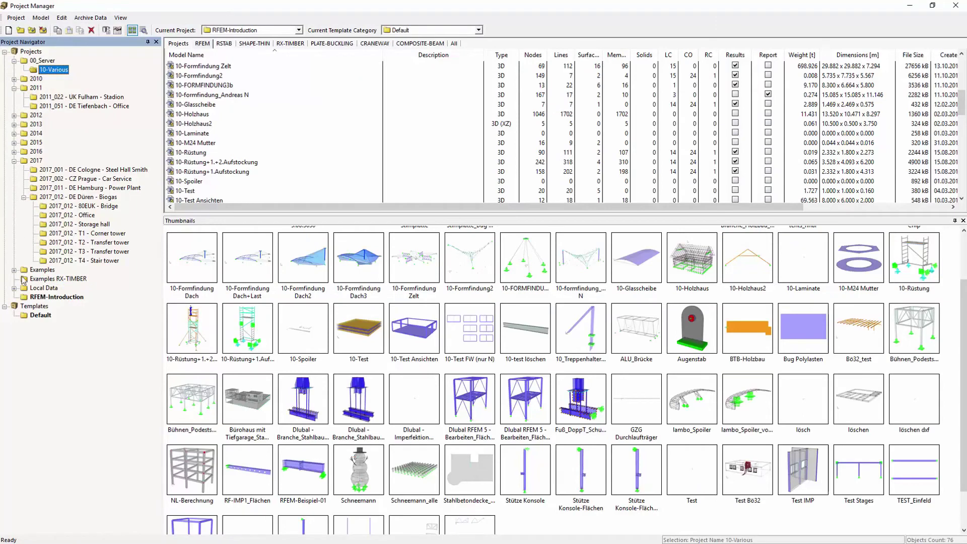